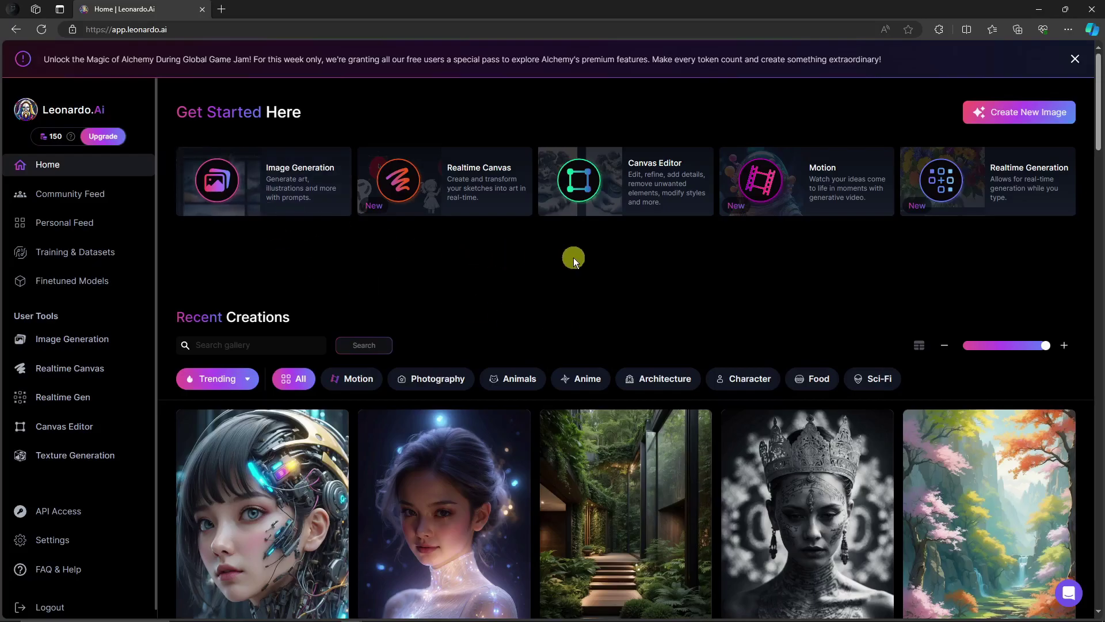
- Scroll up and down through the Leonardo.Ai home gallery
scroll(578, 260, down, 10)
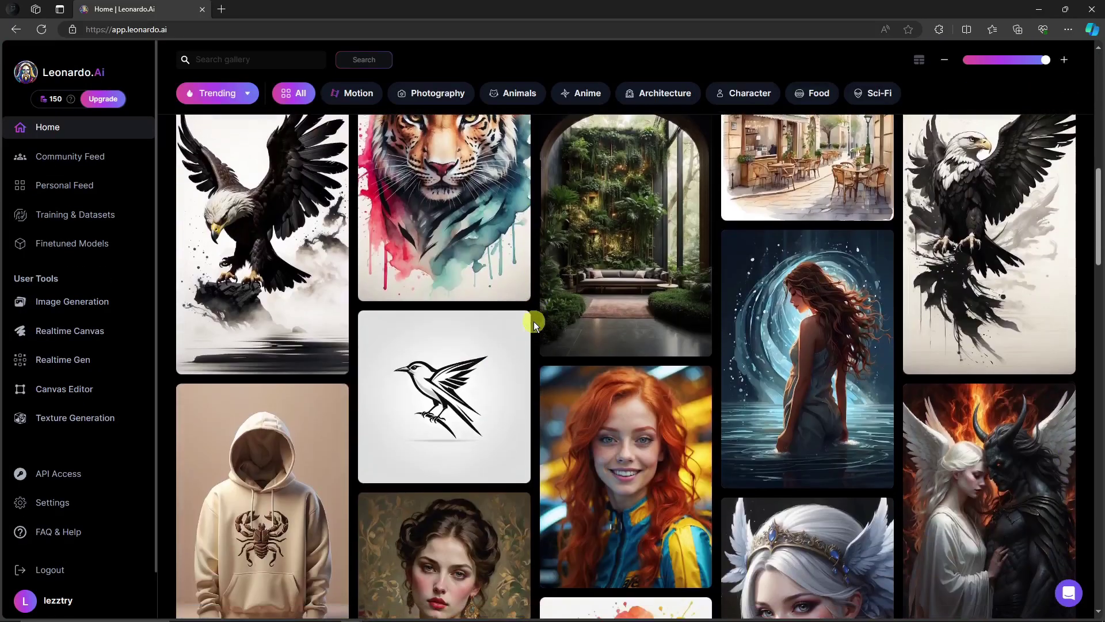
scroll(534, 321, down, 6)
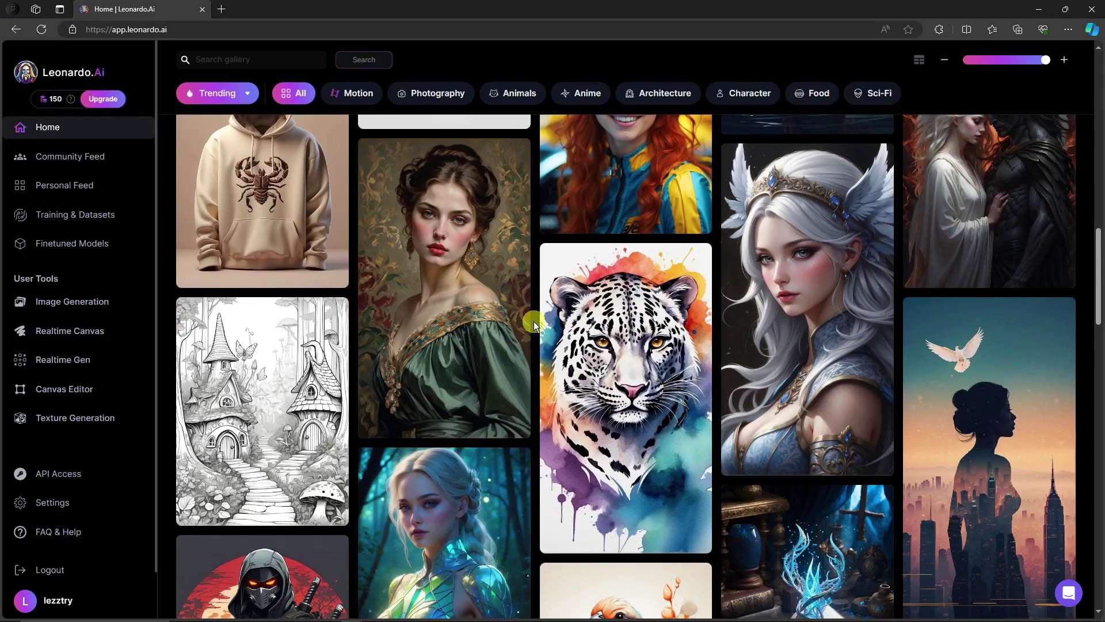
scroll(534, 321, down, 3)
scroll(534, 322, up, 10)
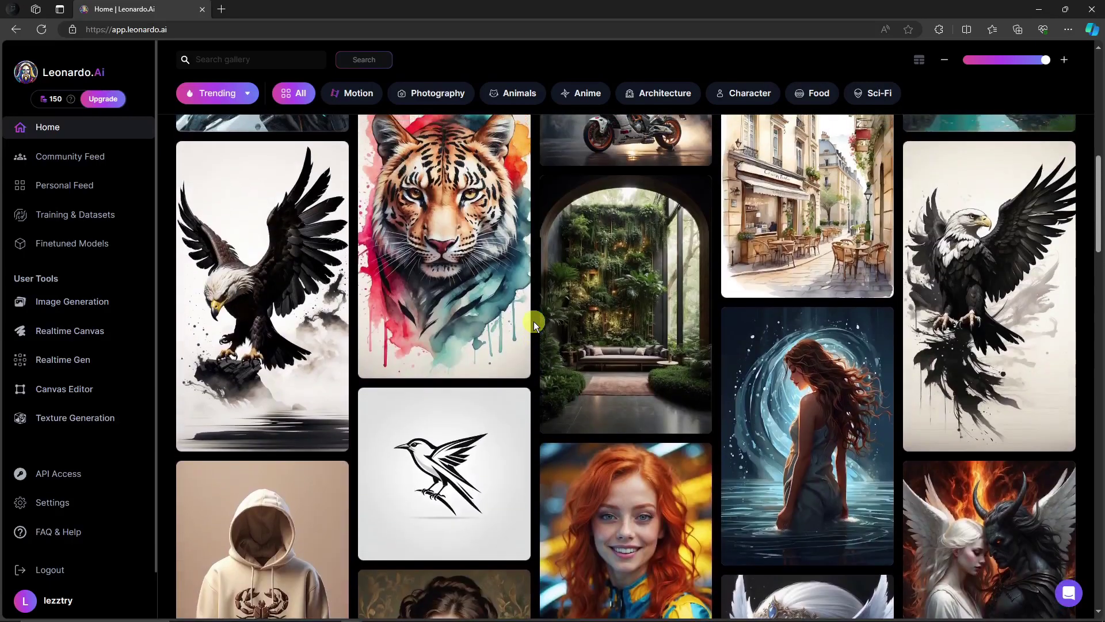
scroll(534, 325, up, 10)
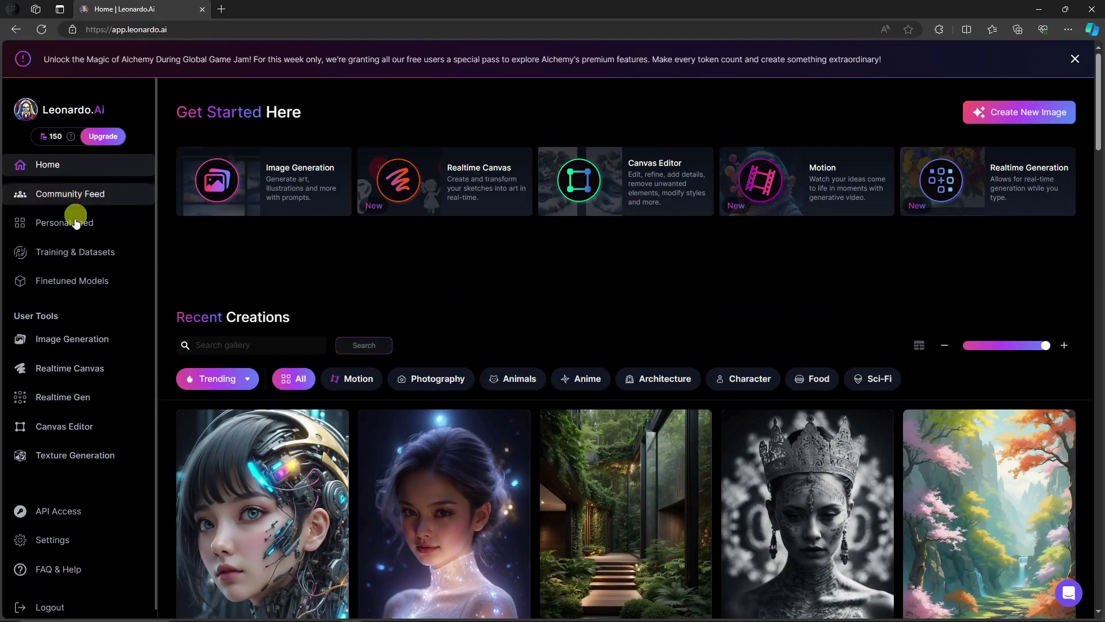
scroll(83, 316, down, 2)
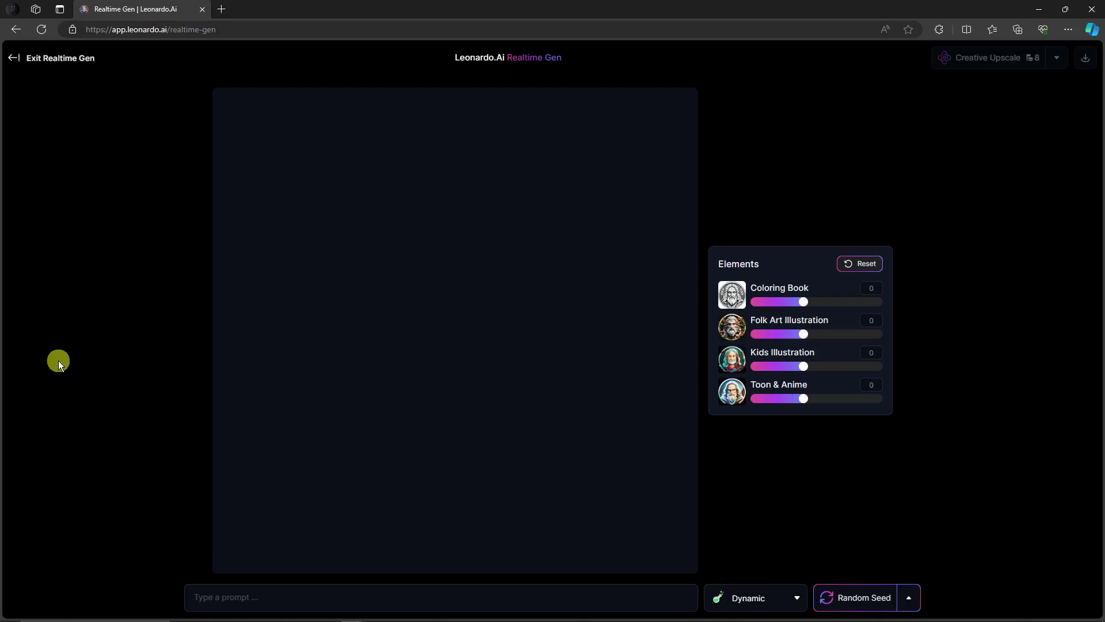
- Draft a bat-superhero prompt, then replace it entirely with 'batman in a city'
click(336, 597)
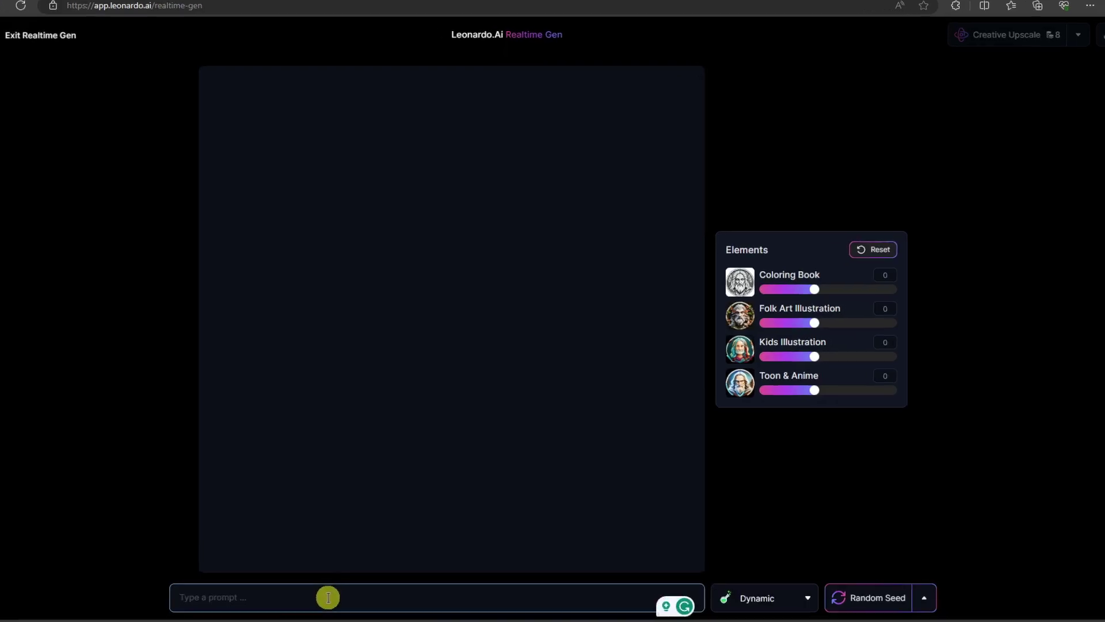
text(A bat superhero,)
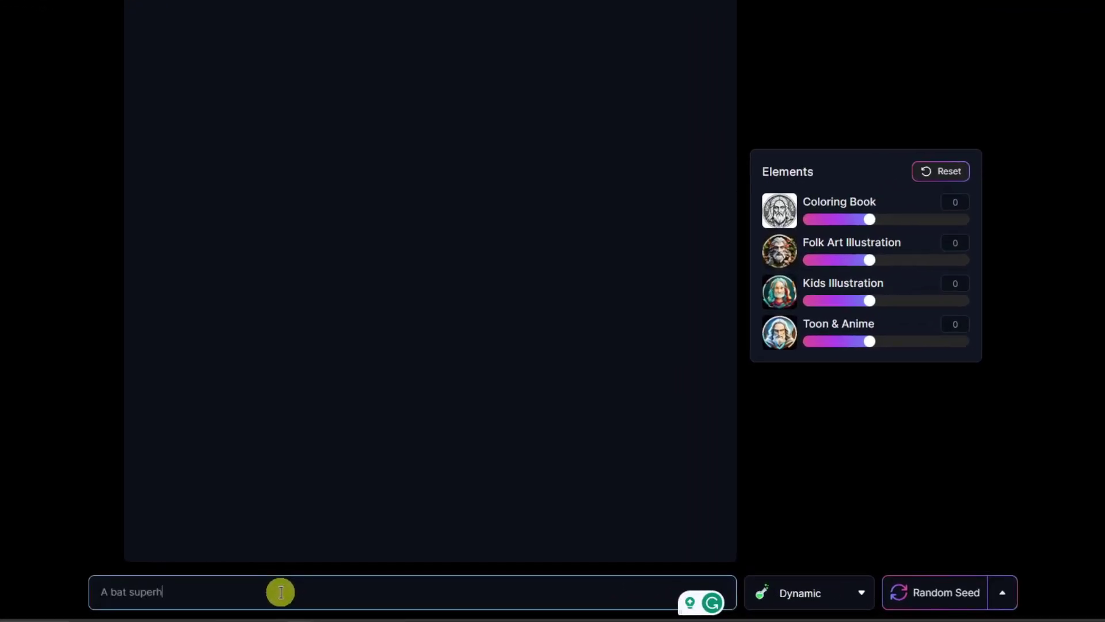
key(BackSpace)
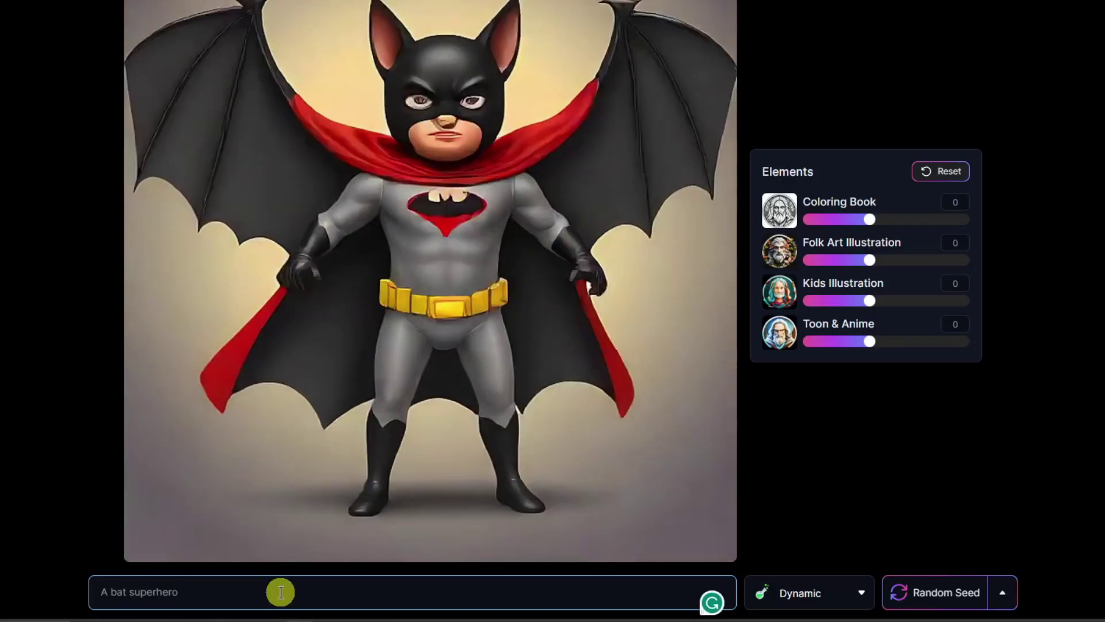
text(,)
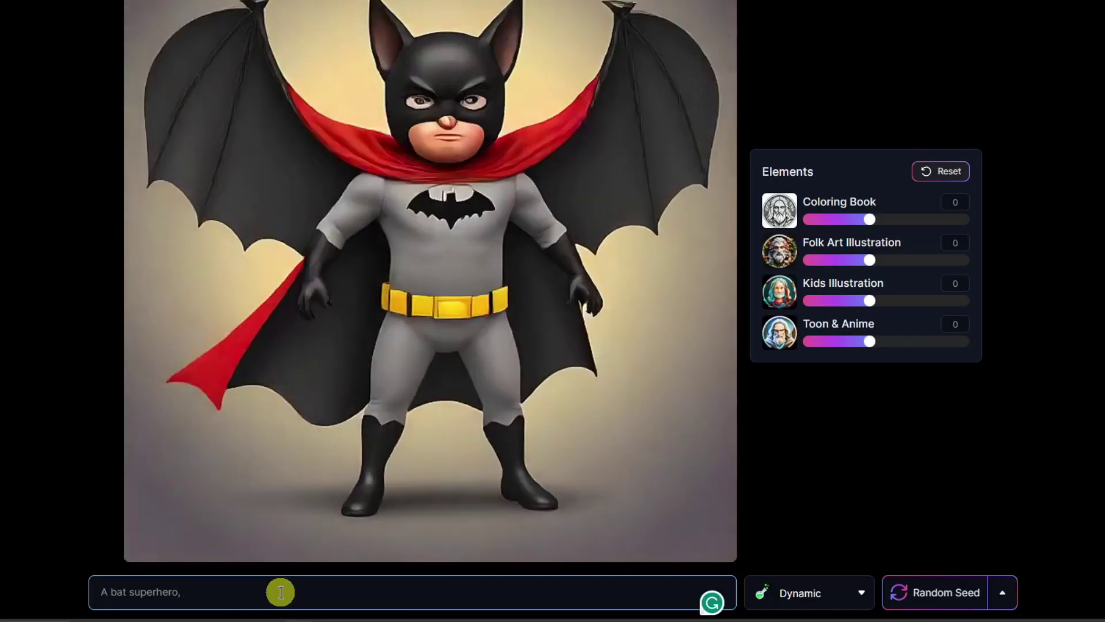
key(BackSpace)
key(BackSpace)
text(in a city)
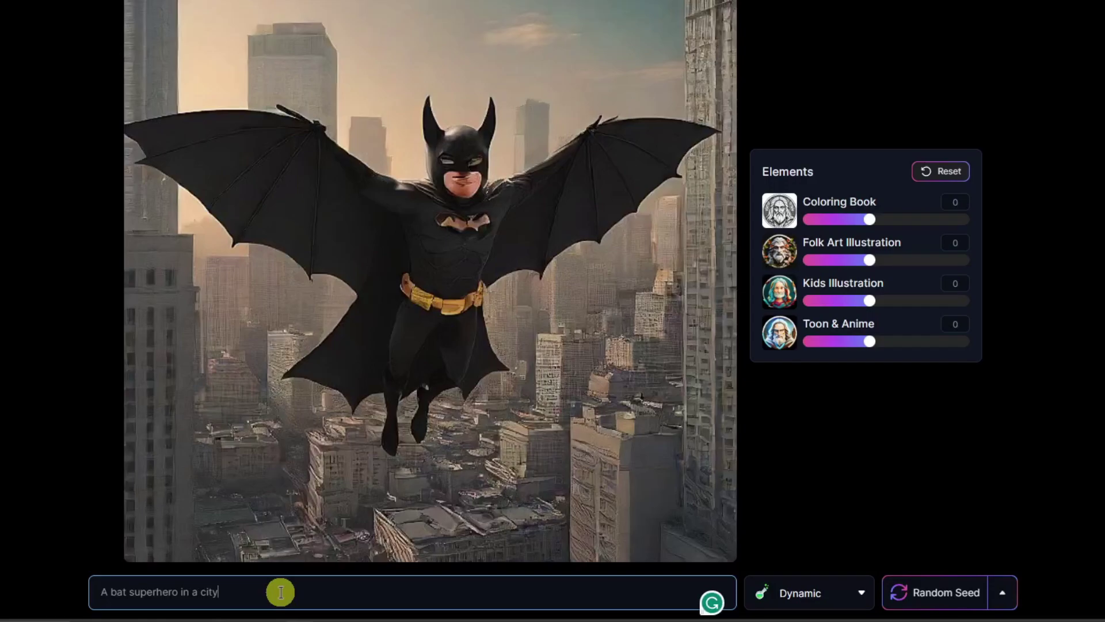
text(, hye)
text(erre)
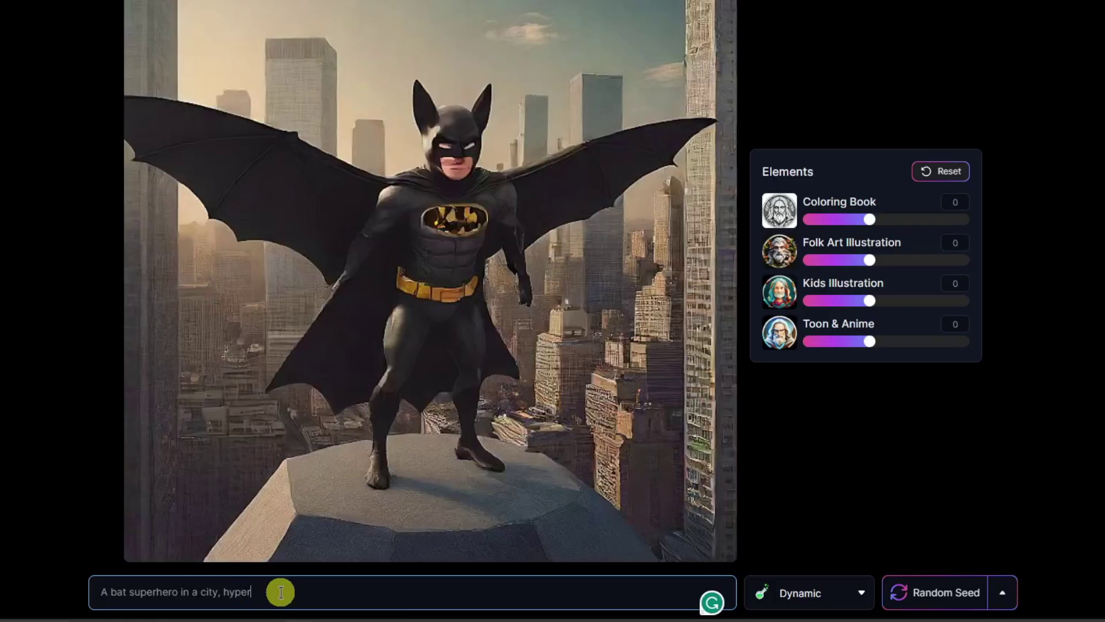
text(alistic)
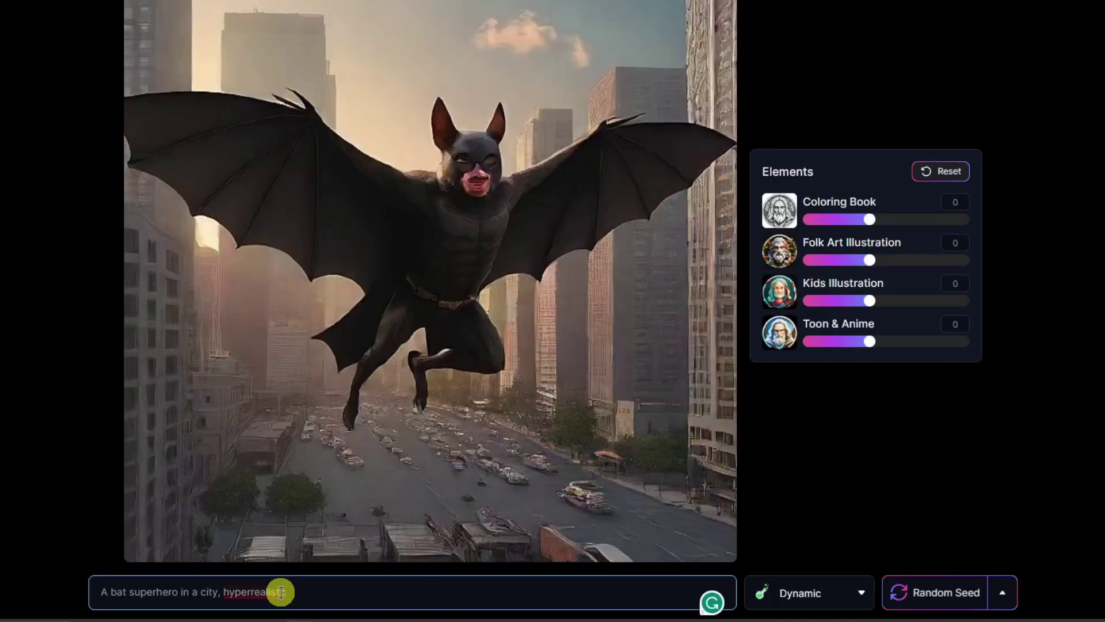
key(ctrl+a)
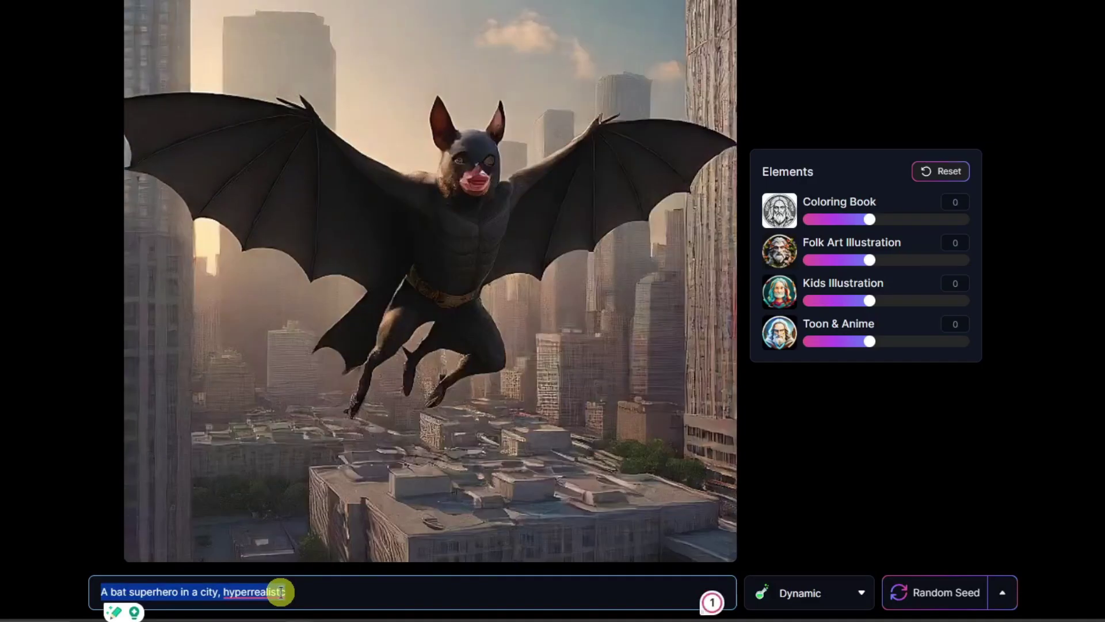
text(batman in a city)
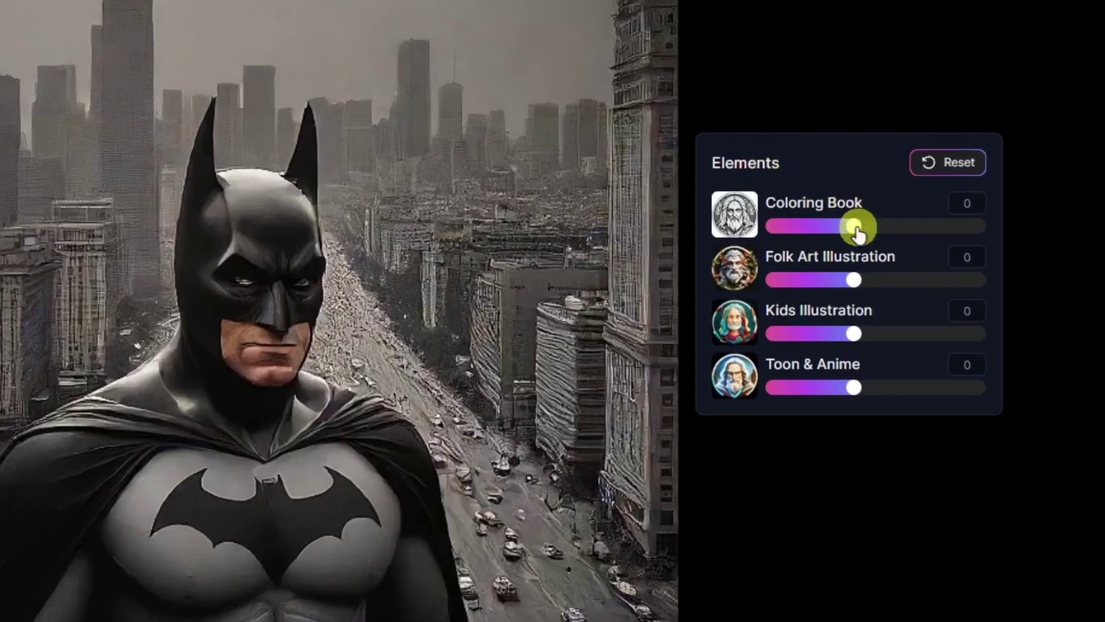
- Try Coloring Book at full strength, then set Folk Art Illustration 0.8 and Coloring Book 0.6
drag(856, 228, 1093, 229)
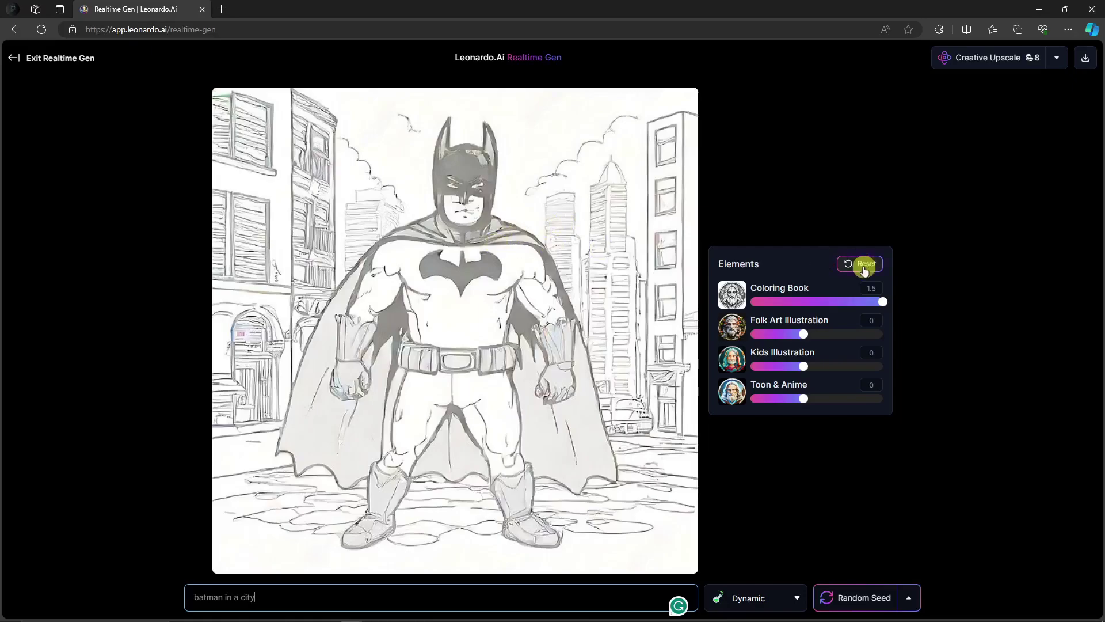
drag(883, 302, 806, 313)
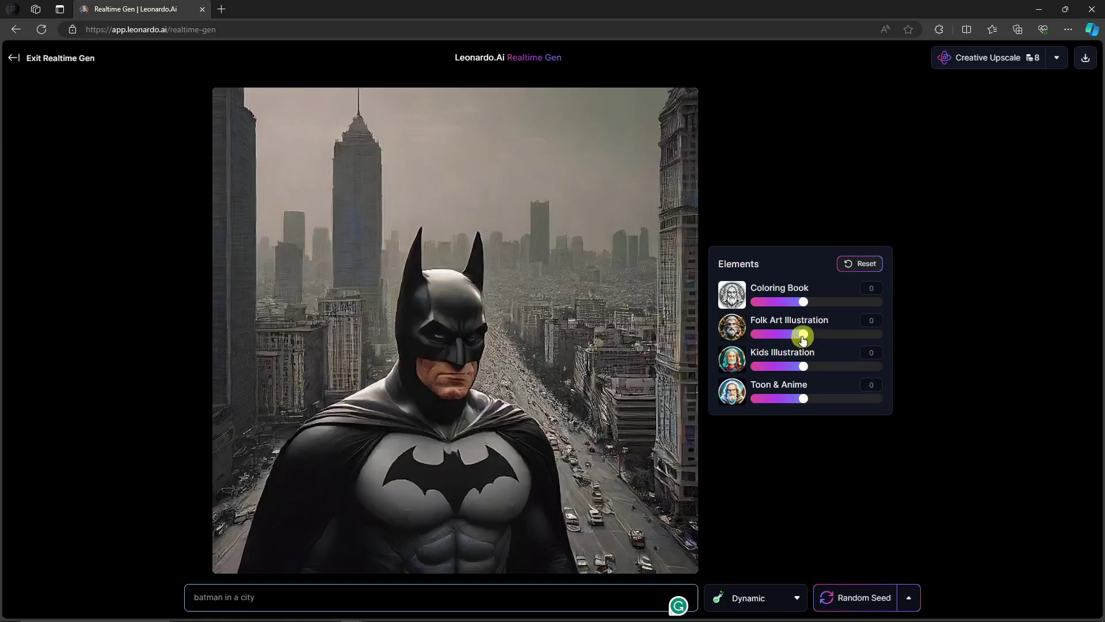
drag(805, 335, 846, 334)
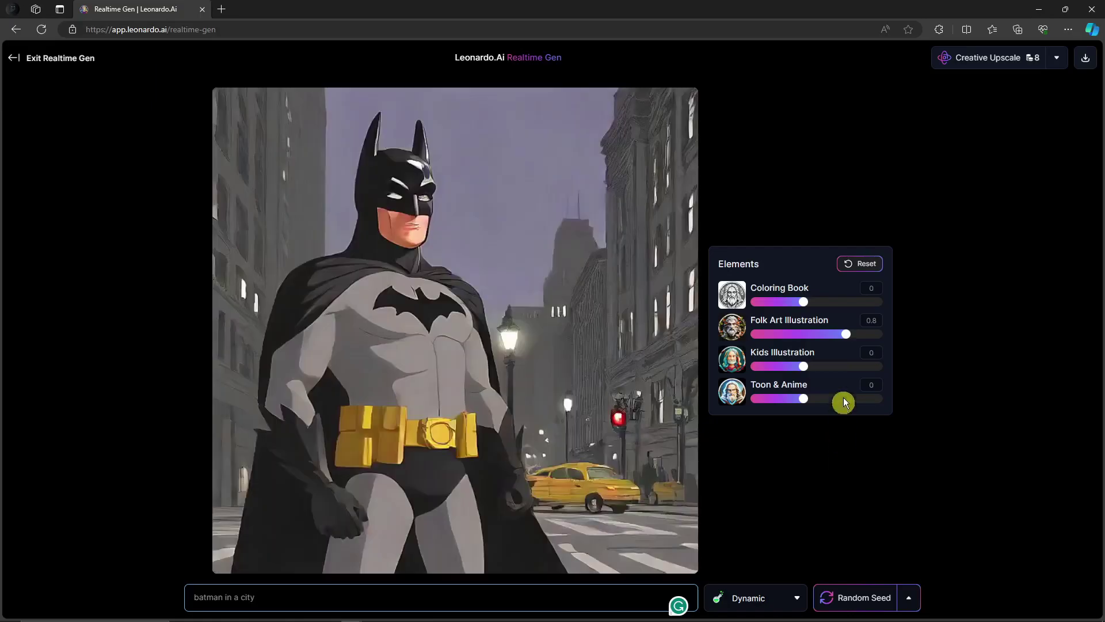
drag(803, 305, 835, 304)
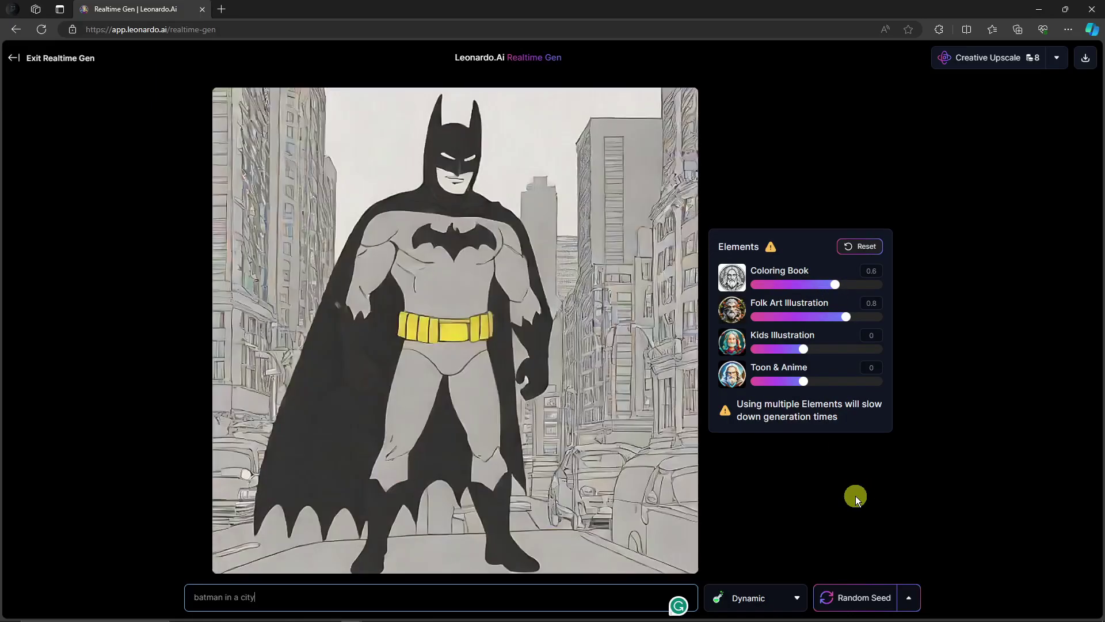
click(738, 406)
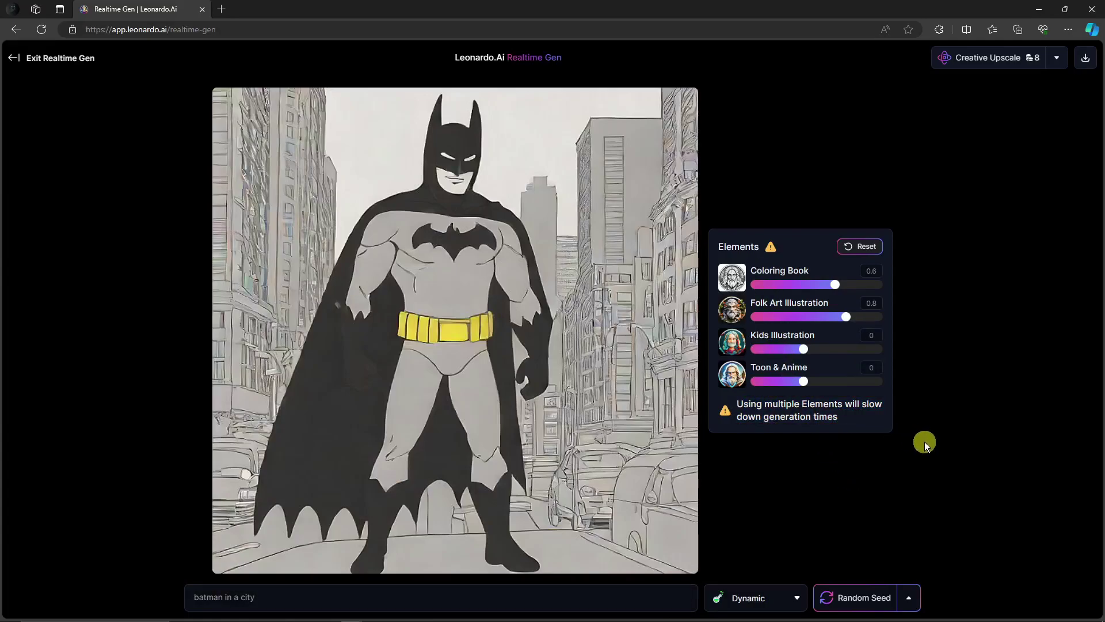
- Tune Elements to Coloring Book -0.4, Folk Art 0.6, Kids Illustration 0, Toon & Anime 1
drag(835, 285, 804, 286)
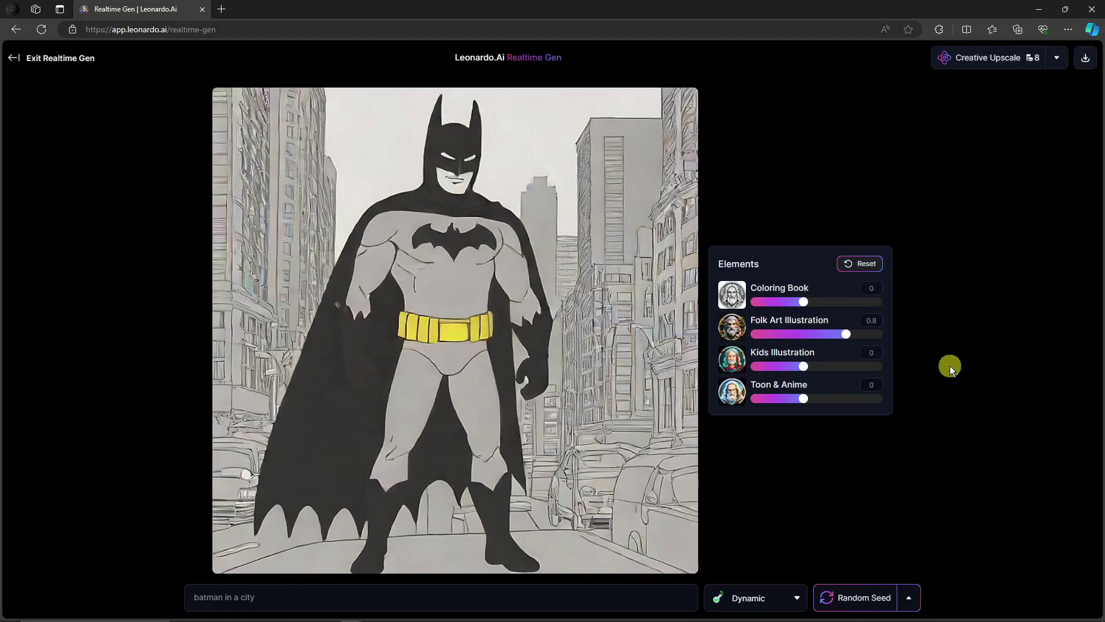
click(839, 335)
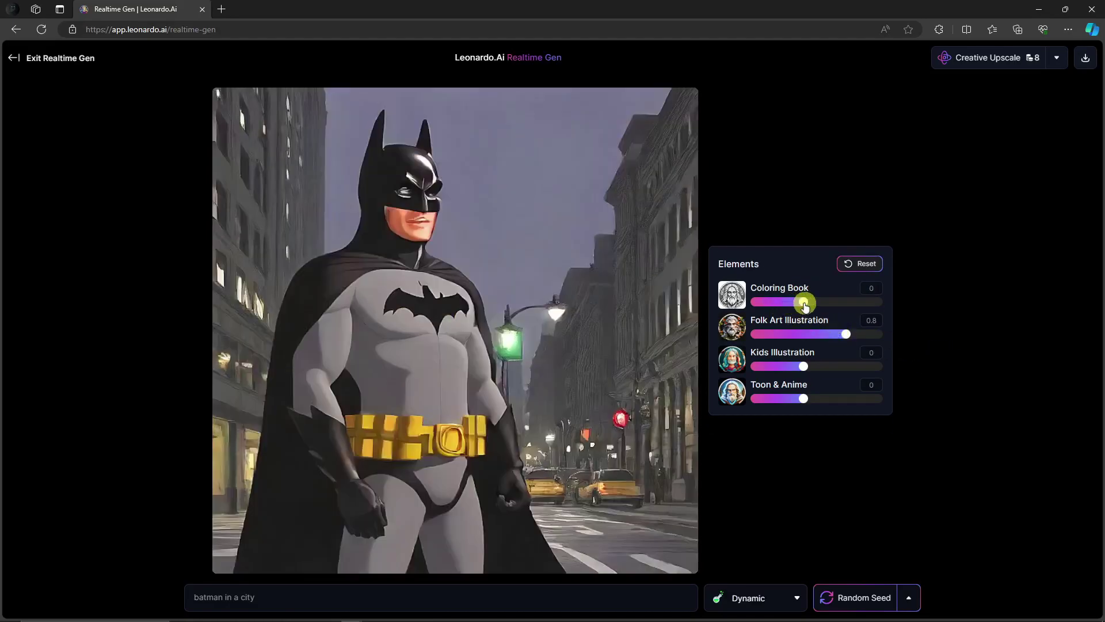
drag(803, 301, 732, 302)
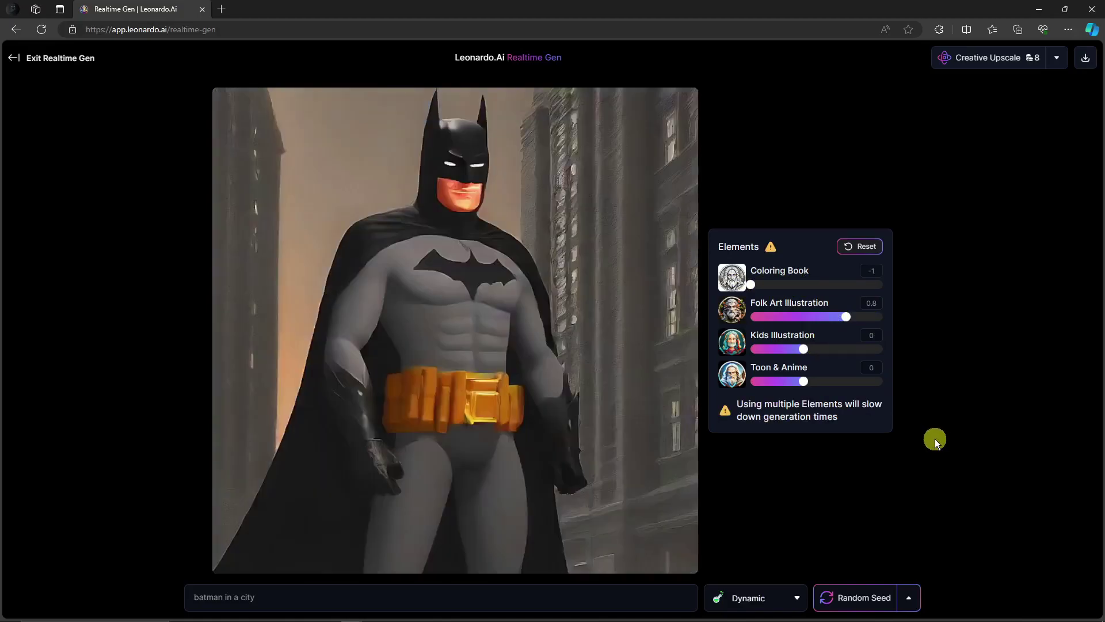
drag(750, 283, 783, 293)
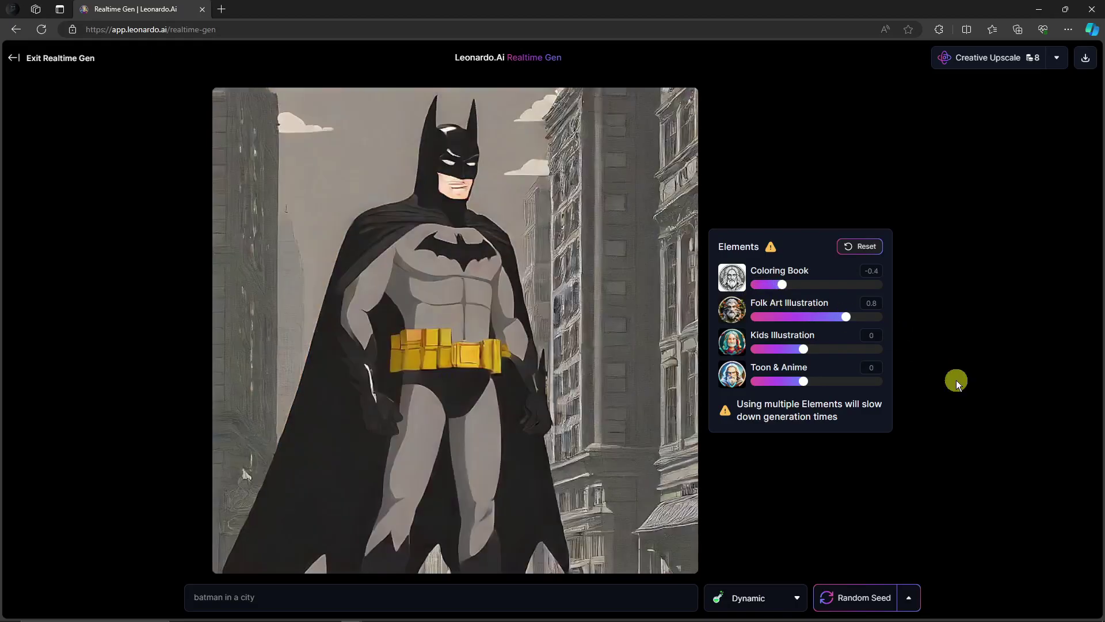
drag(846, 317, 864, 327)
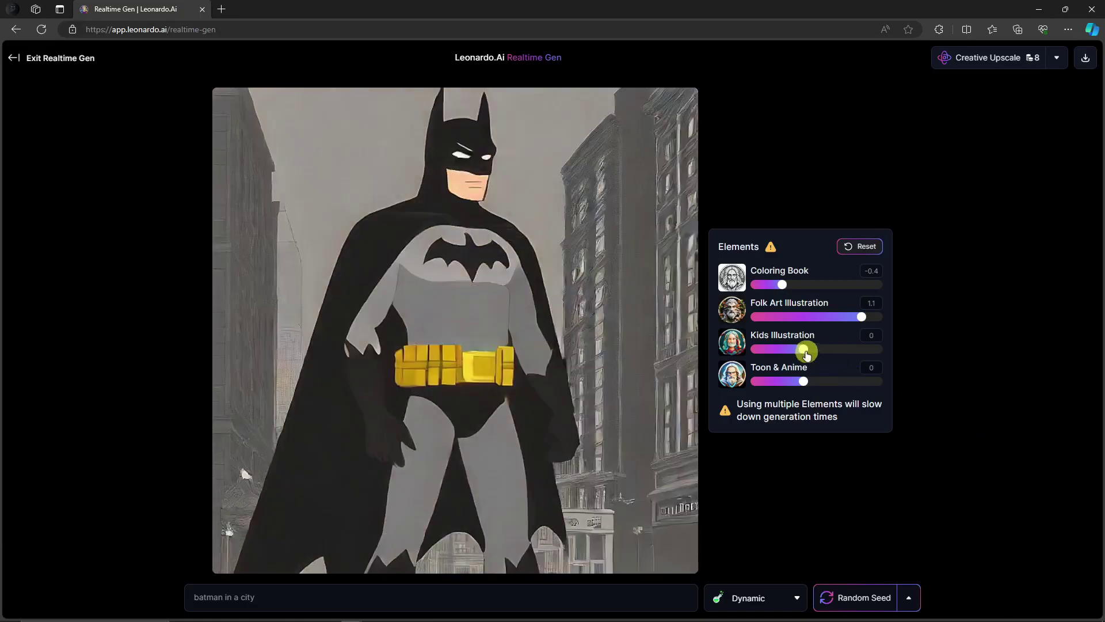
drag(804, 349, 767, 350)
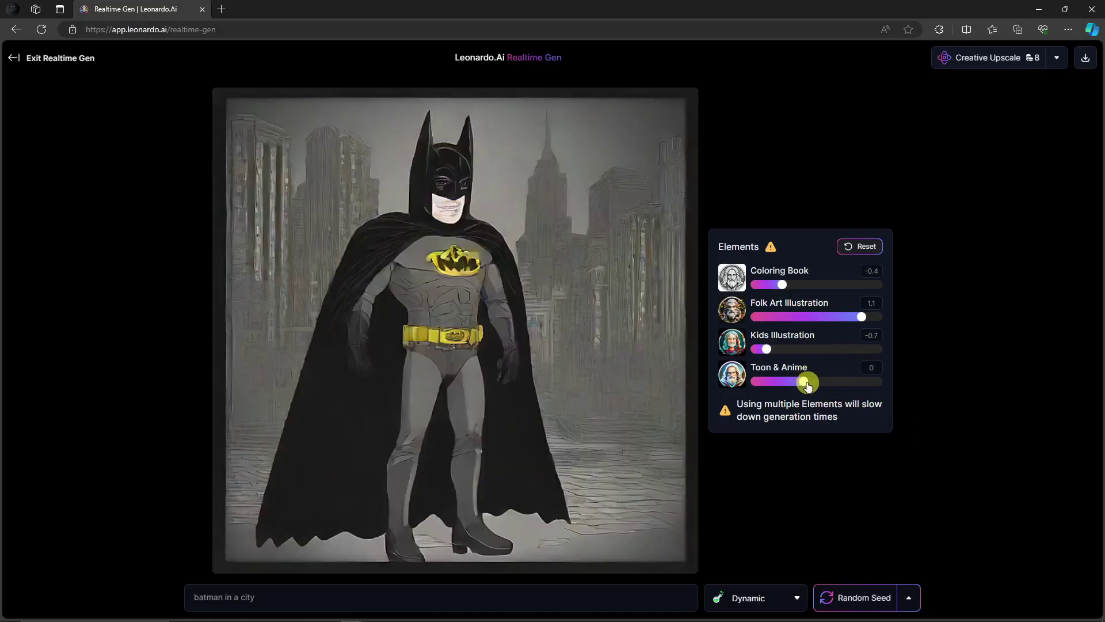
drag(808, 385, 829, 382)
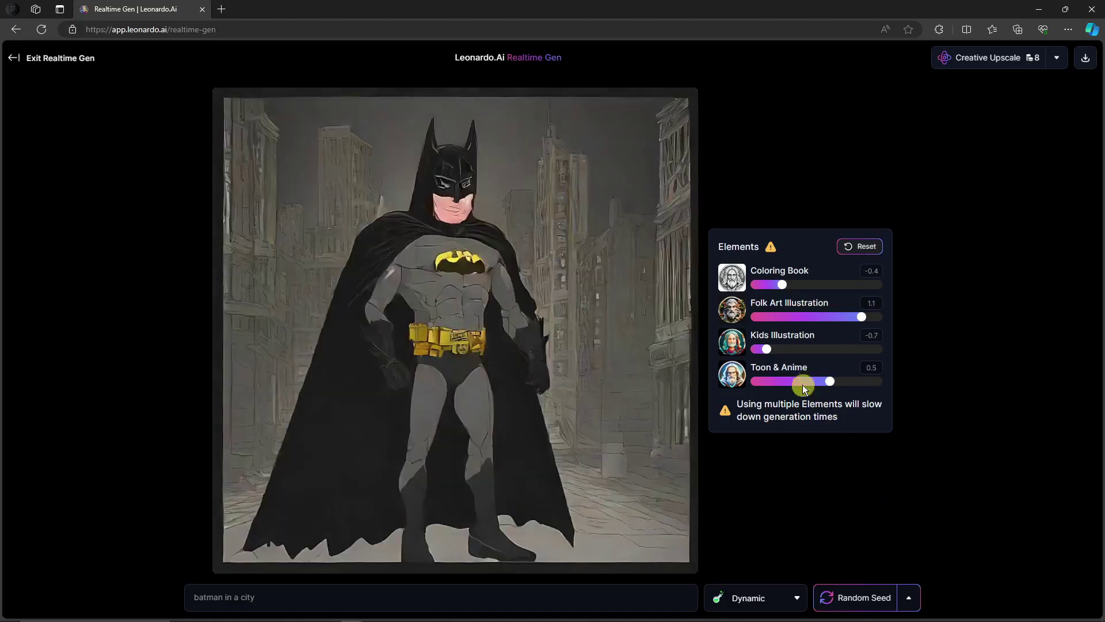
drag(770, 352, 844, 360)
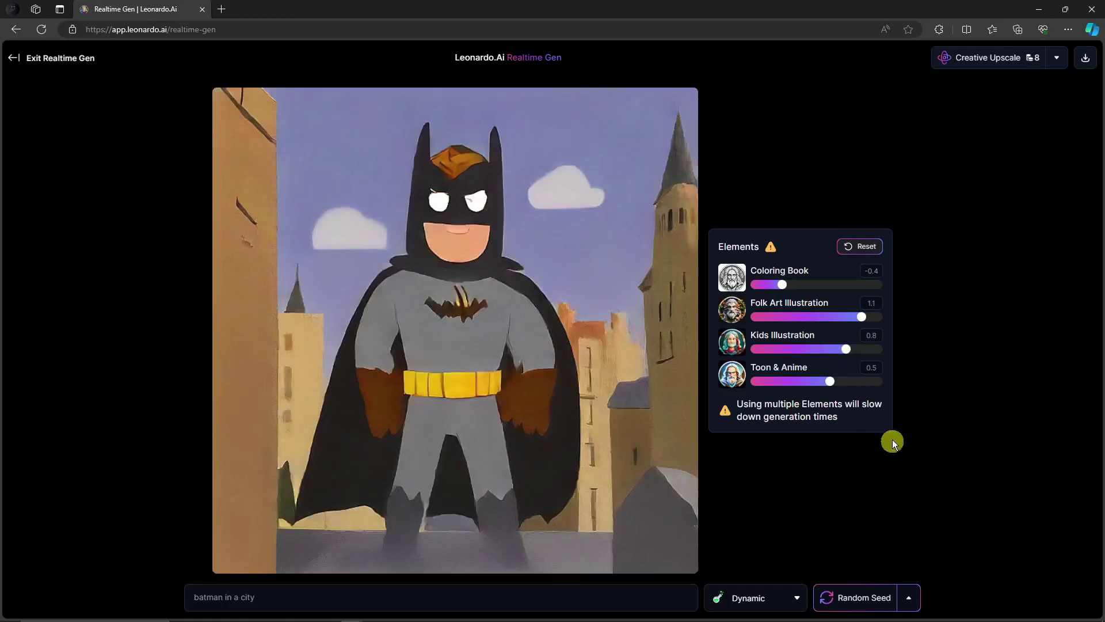
drag(844, 349, 804, 350)
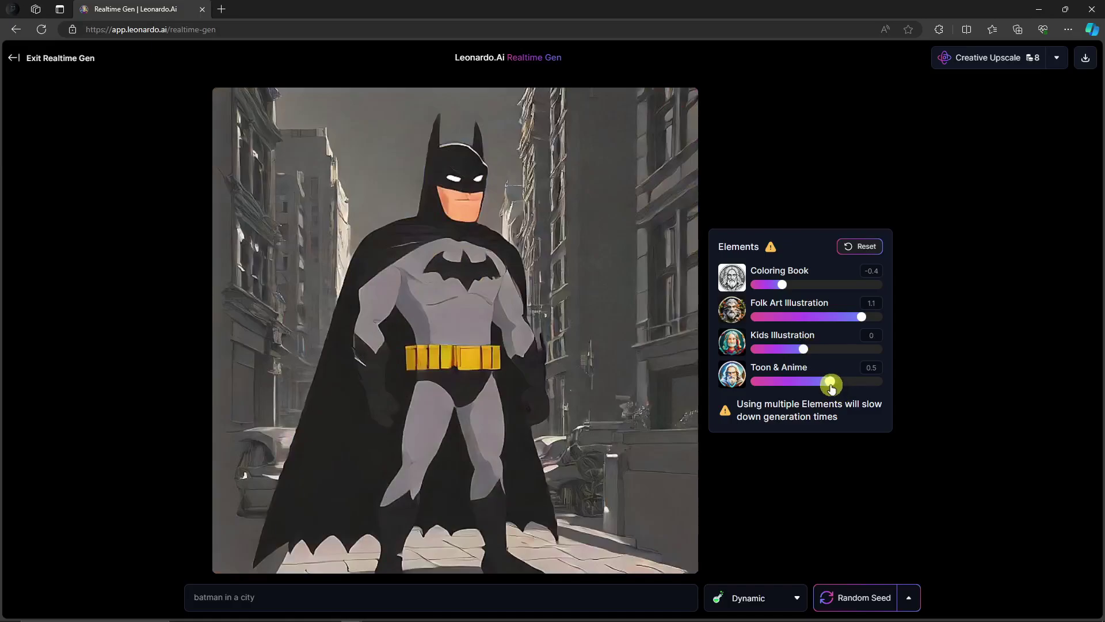
drag(831, 385, 855, 392)
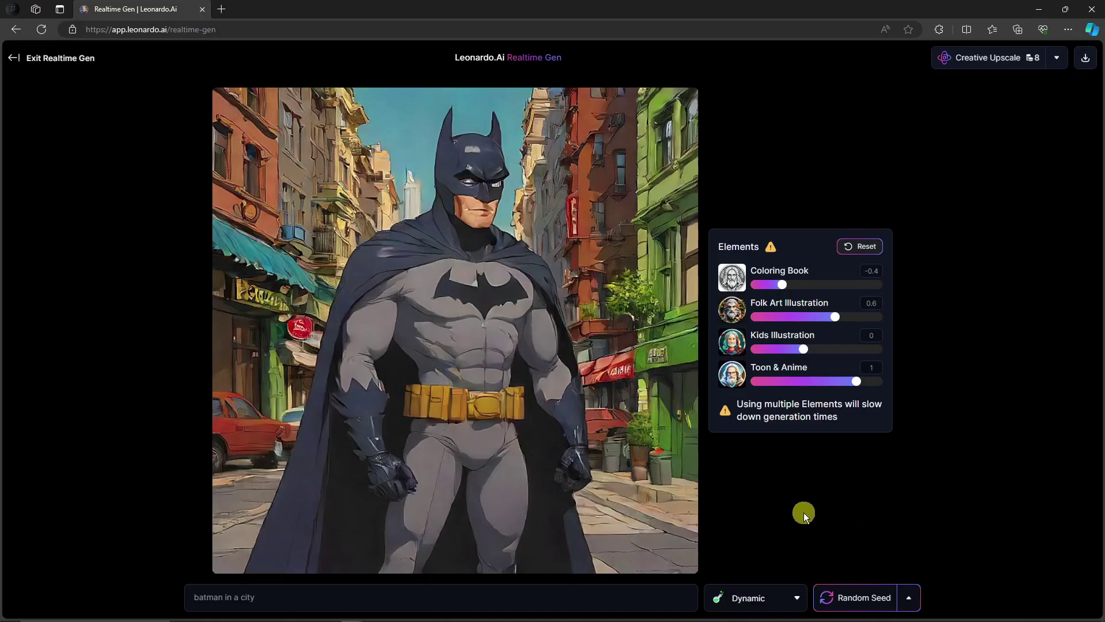
- Switch the generation style preset to Anime, then change it to Cinematic
click(794, 597)
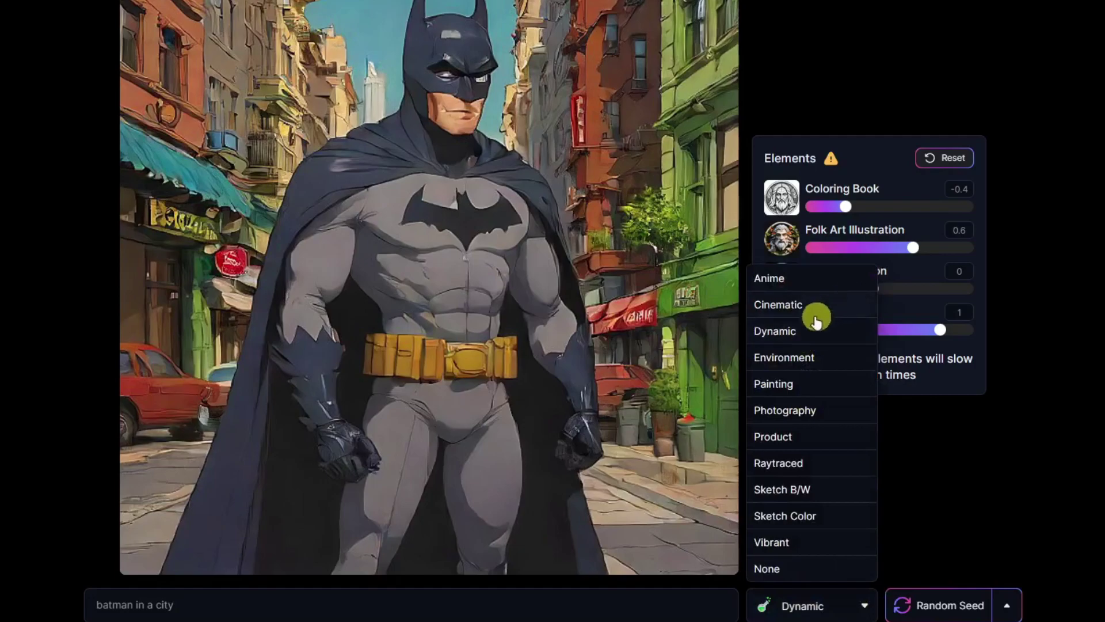
click(805, 288)
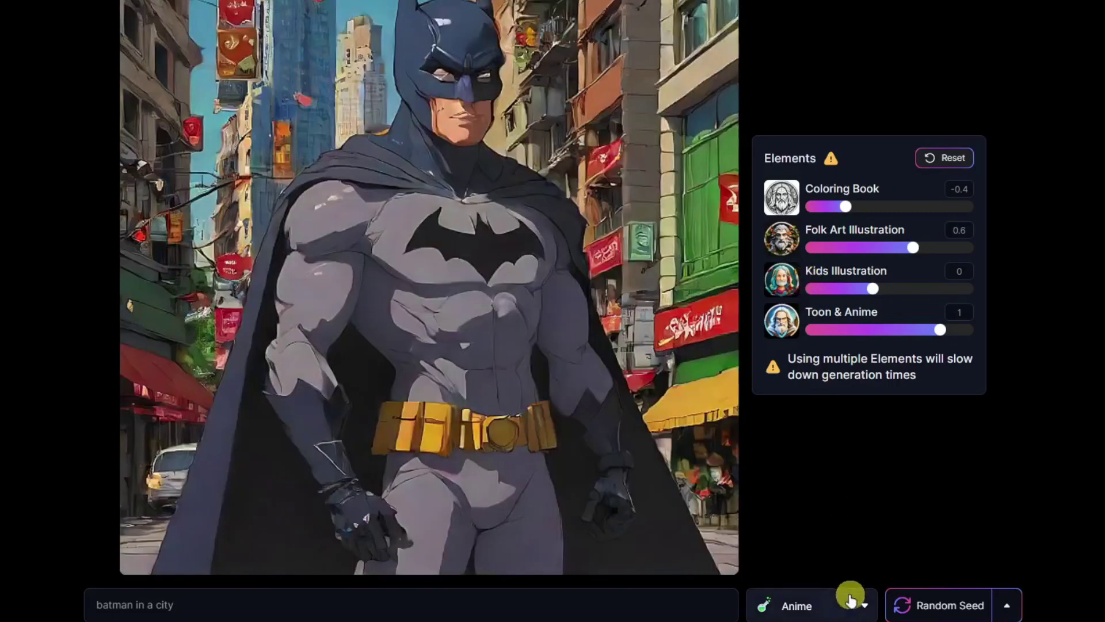
click(856, 606)
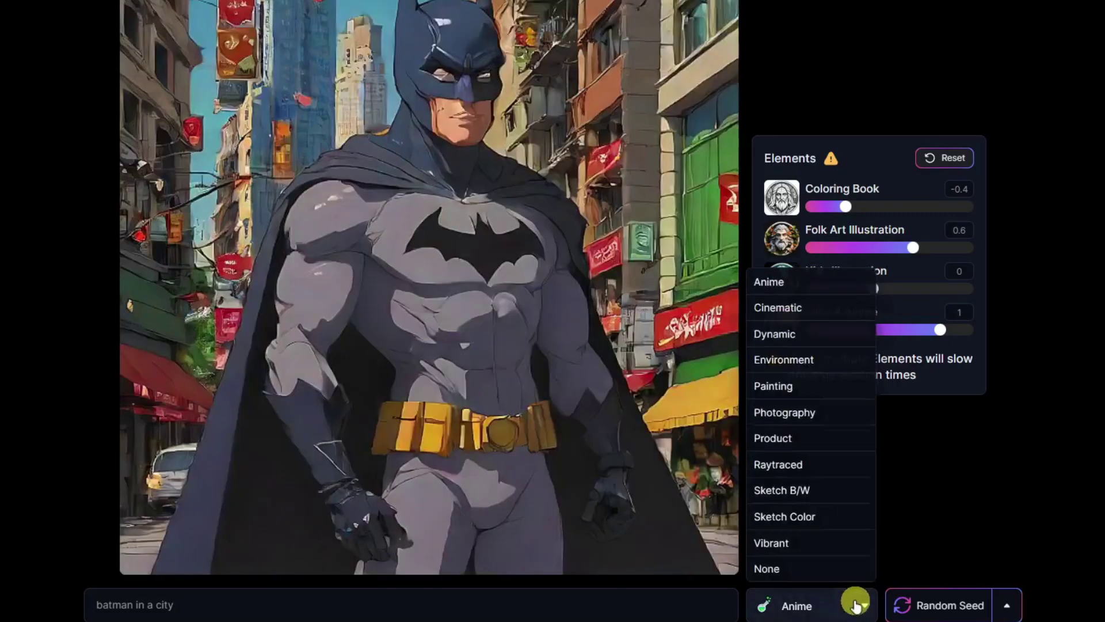
click(807, 309)
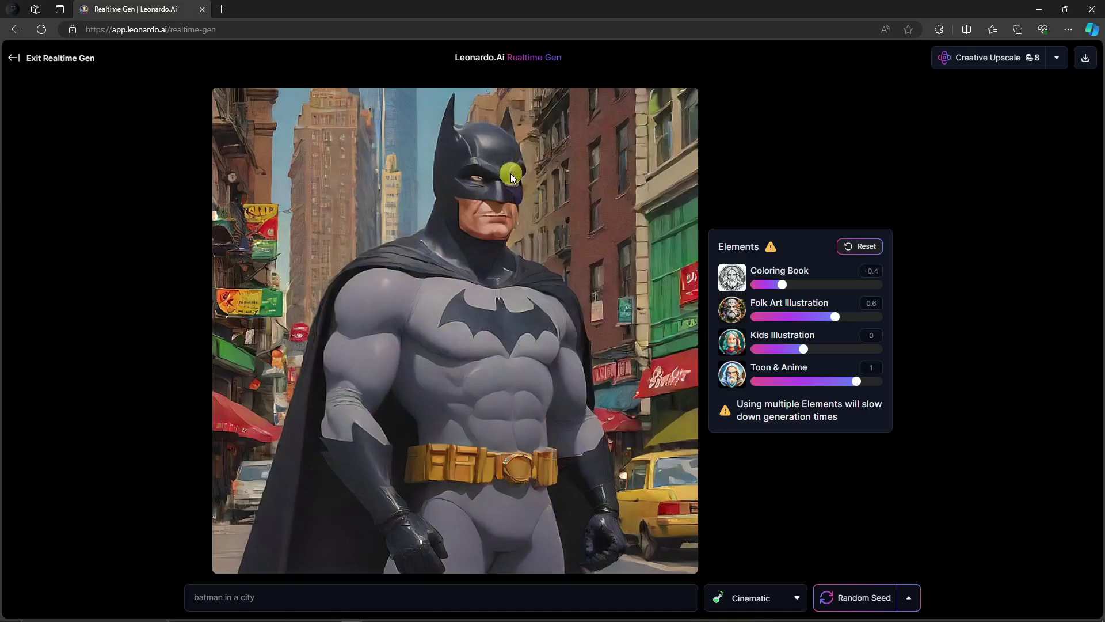
- Append ', hyper-realistic, high quality' to the prompt, using spelling suggestions for corrections
click(403, 605)
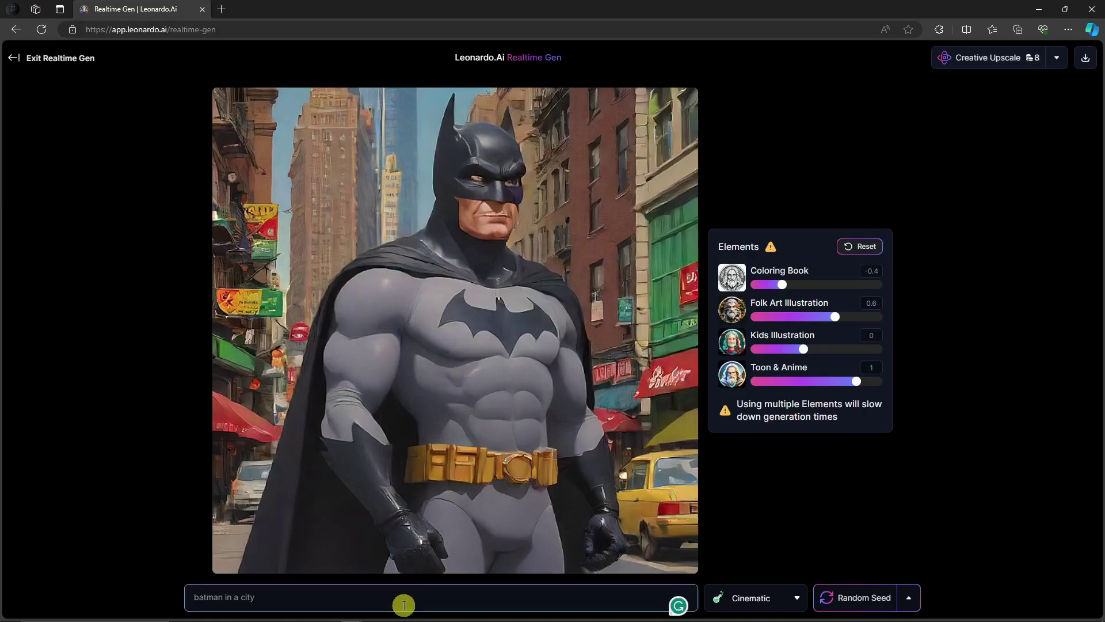
text(, hyperrealistic,)
key(Right)
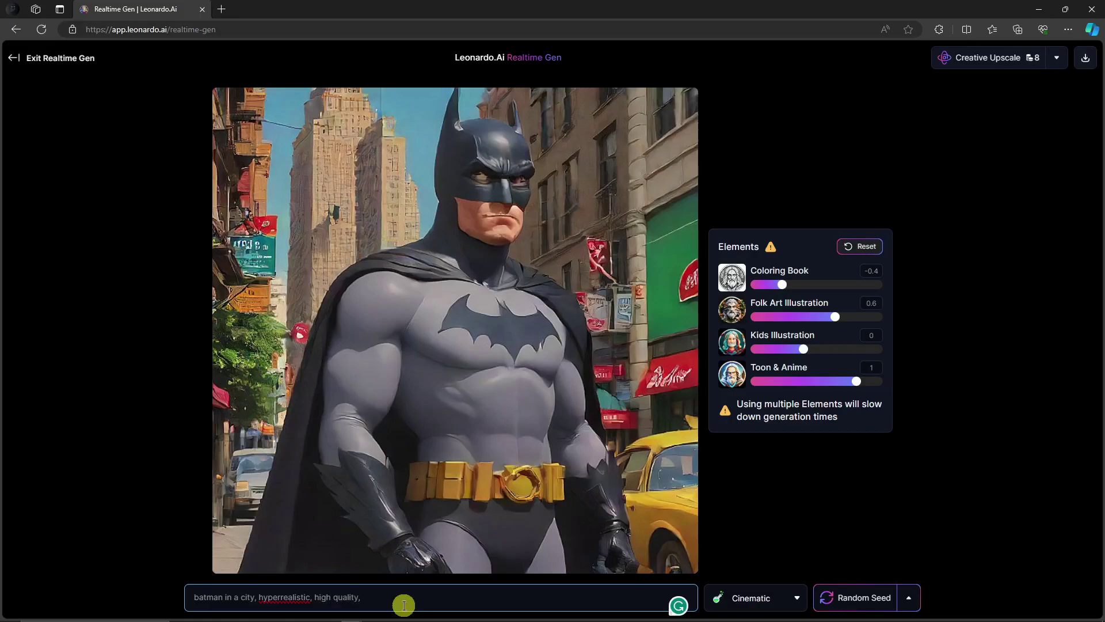
click(280, 597)
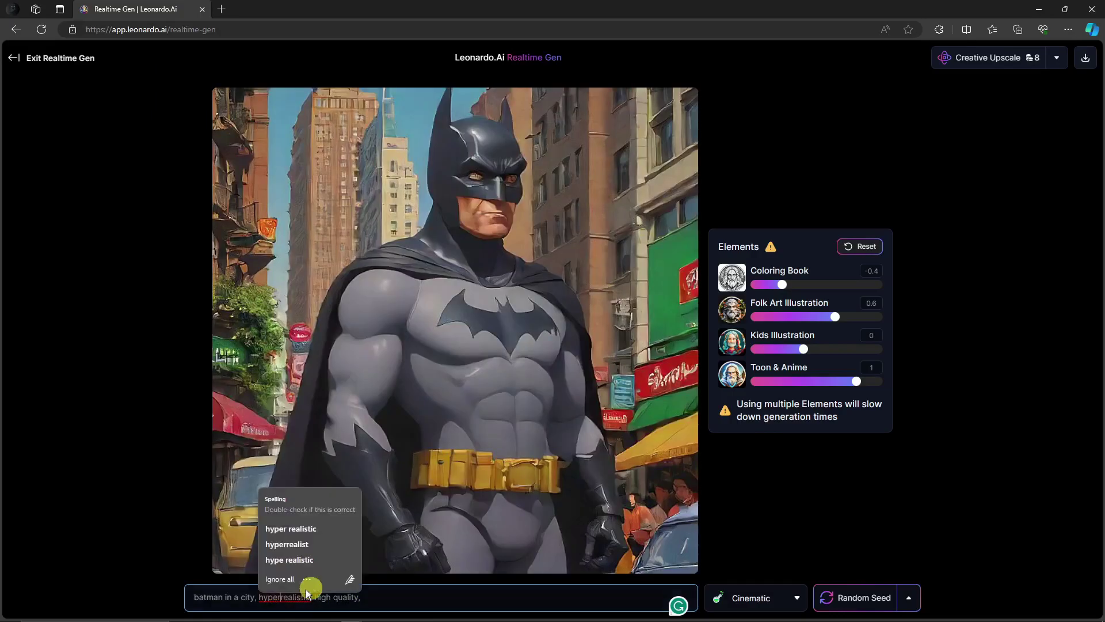
click(317, 524)
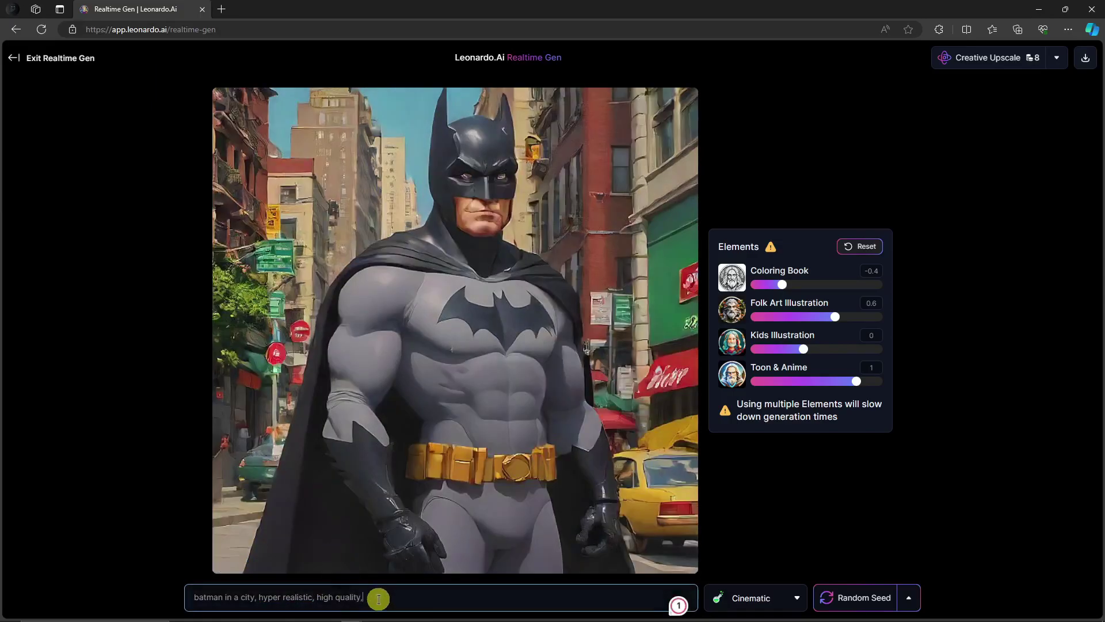
click(290, 597)
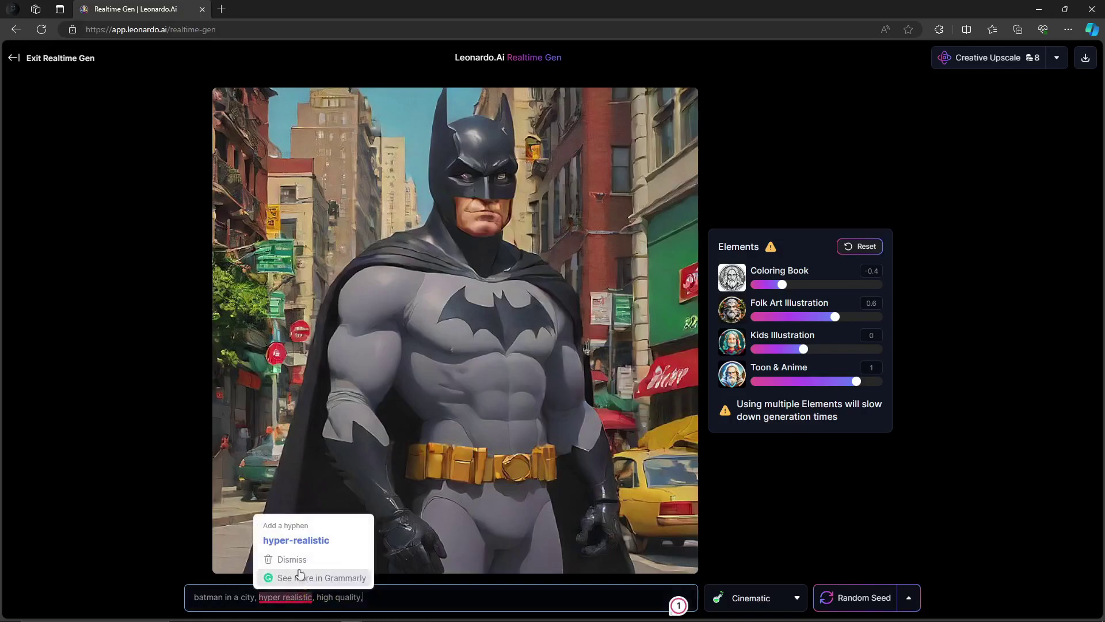
click(301, 540)
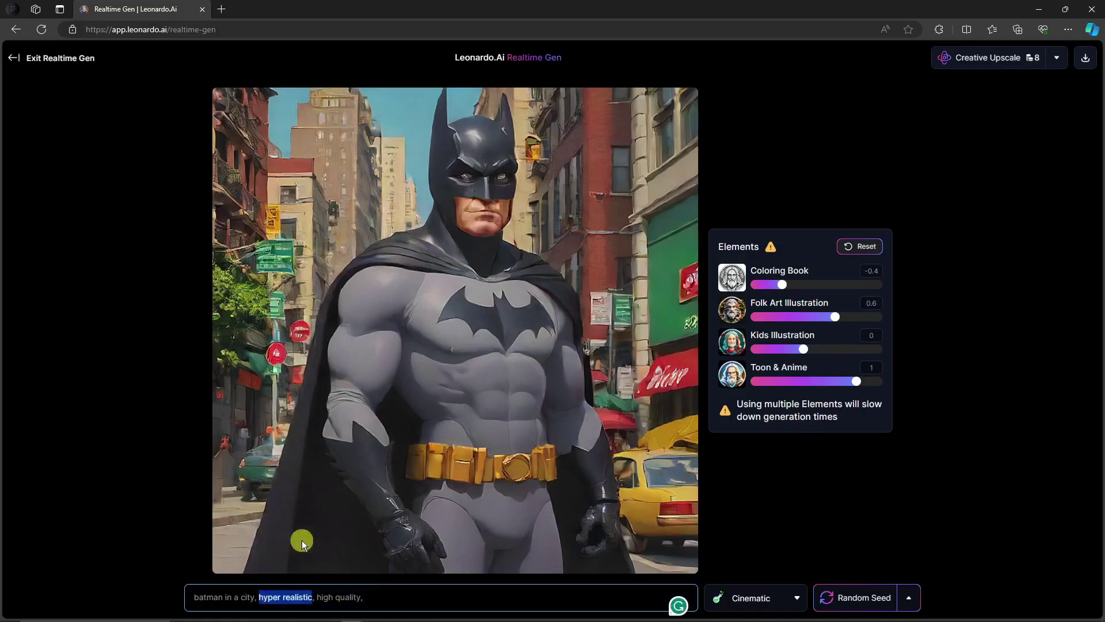
click(365, 595)
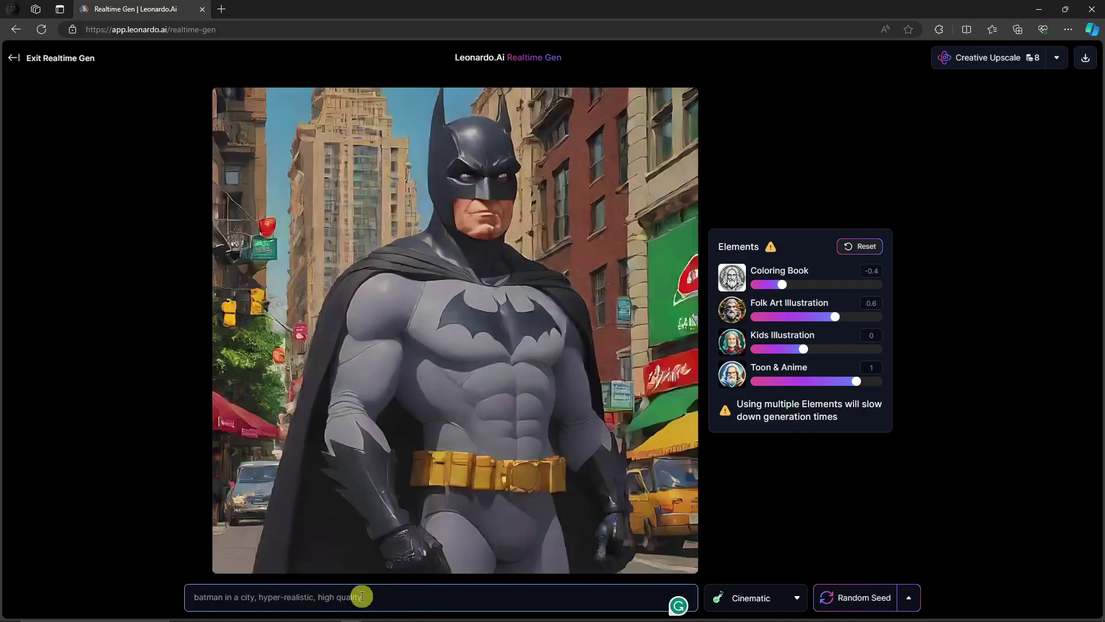
key(BackSpace)
key(BackSpace)
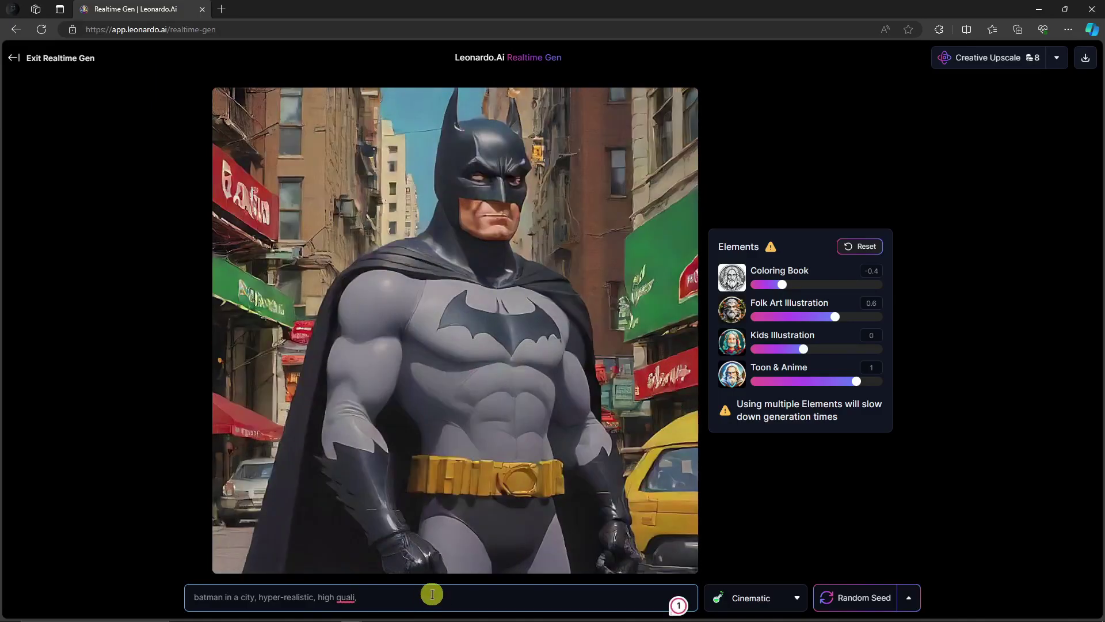
mouse_move(345, 597)
click(356, 513)
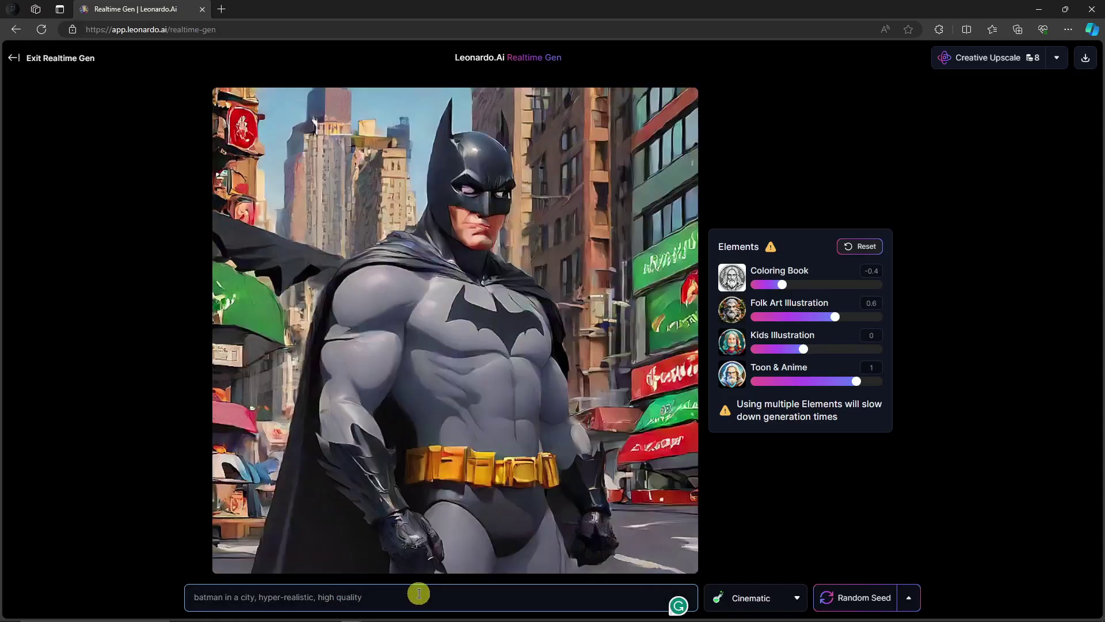
click(795, 597)
click(746, 340)
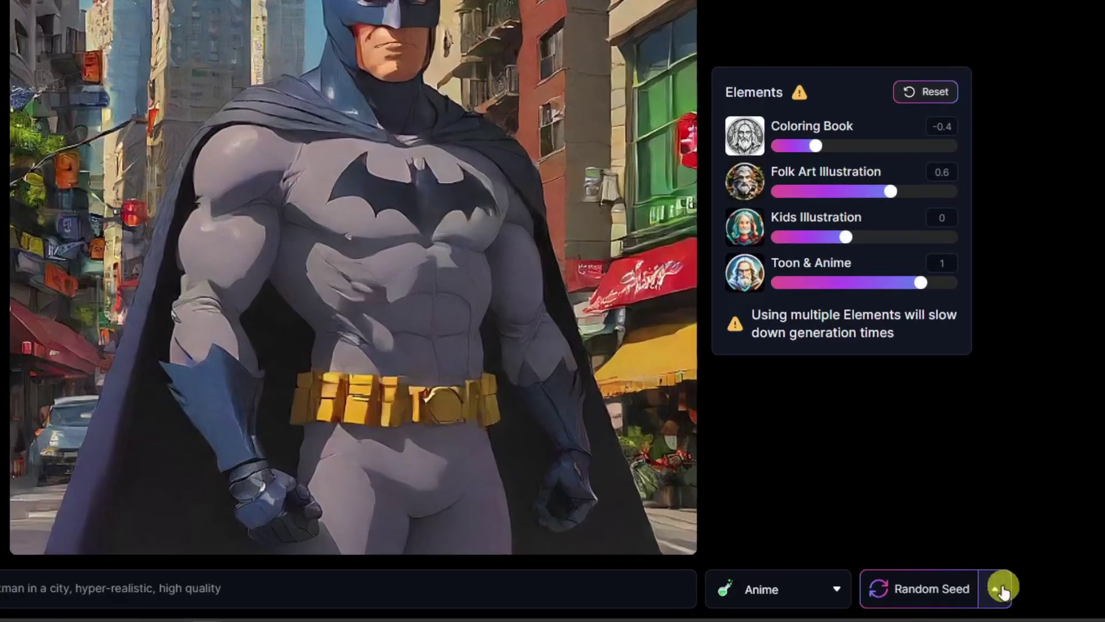
click(1003, 588)
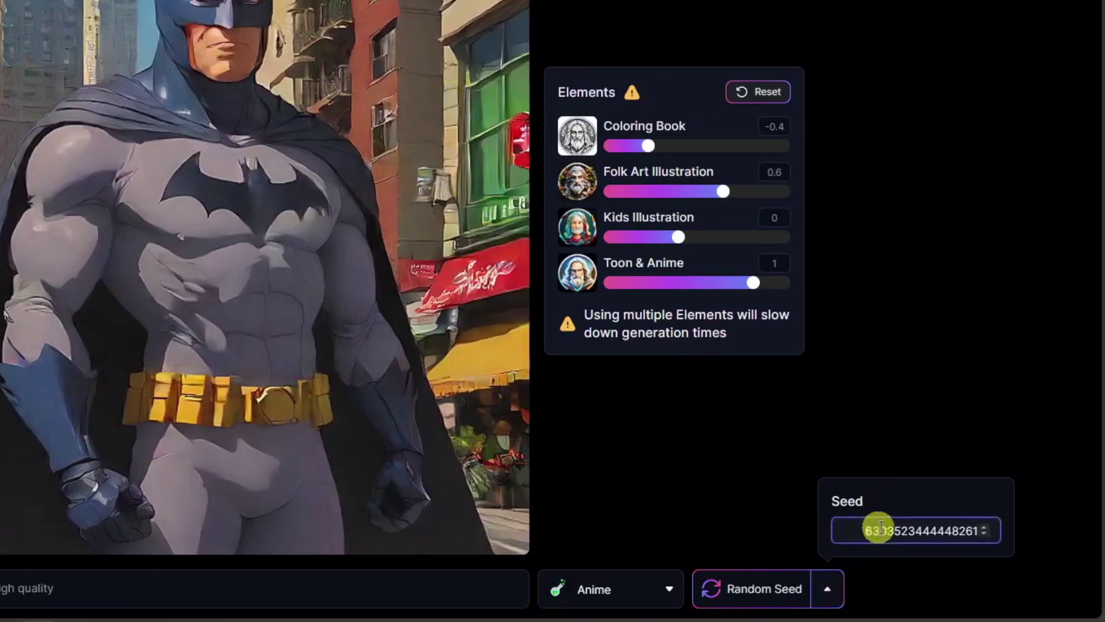
drag(852, 526, 1070, 534)
right_click(911, 533)
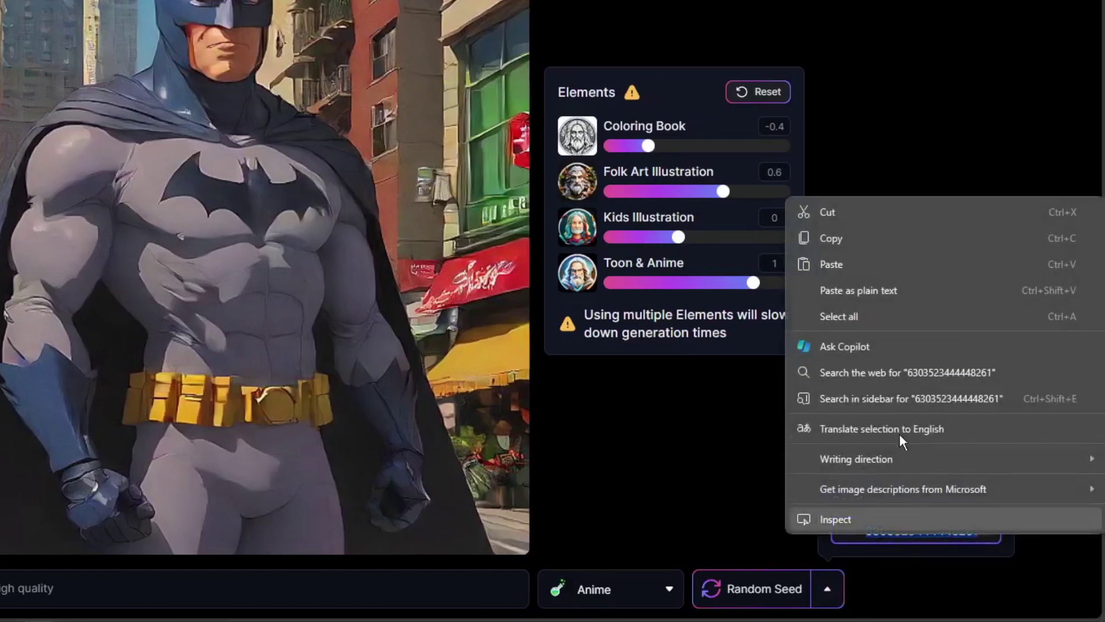
click(840, 236)
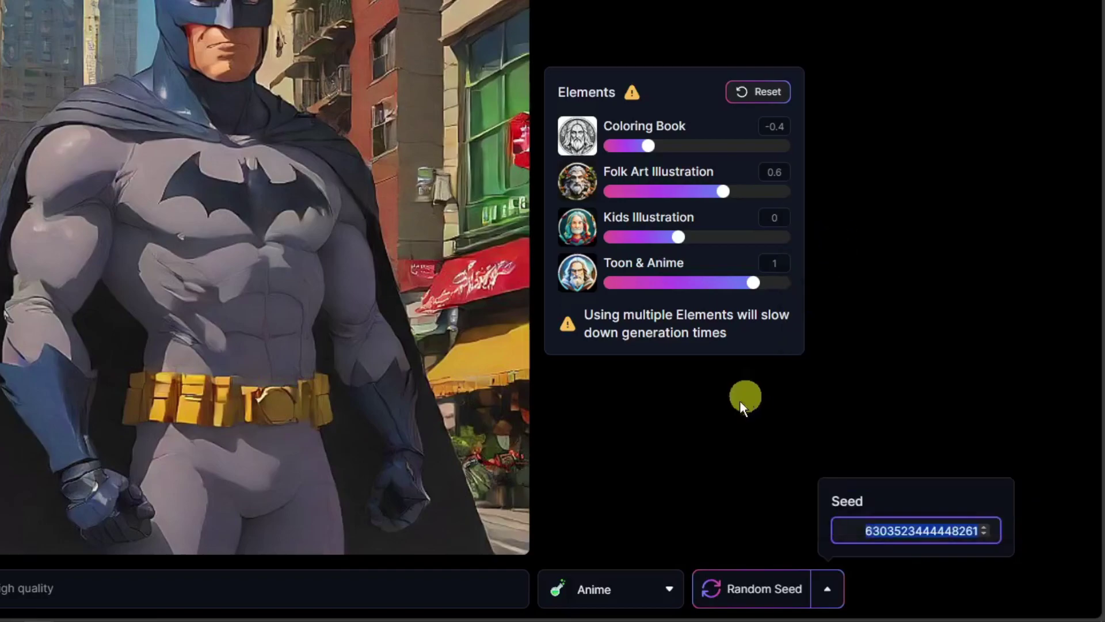
click(724, 441)
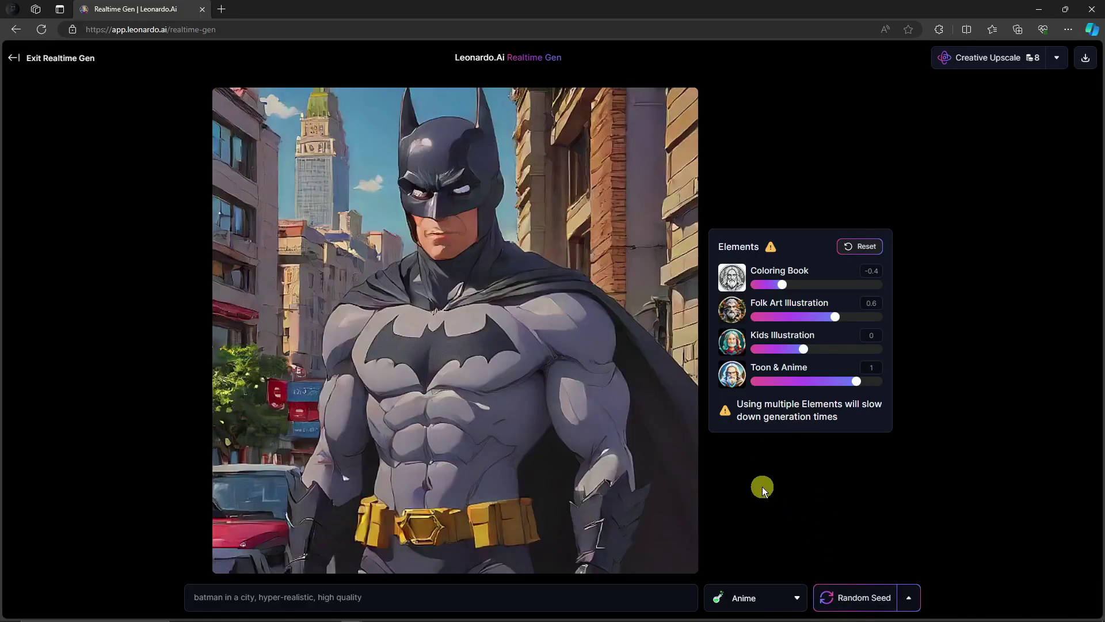
click(909, 597)
double_click(945, 557)
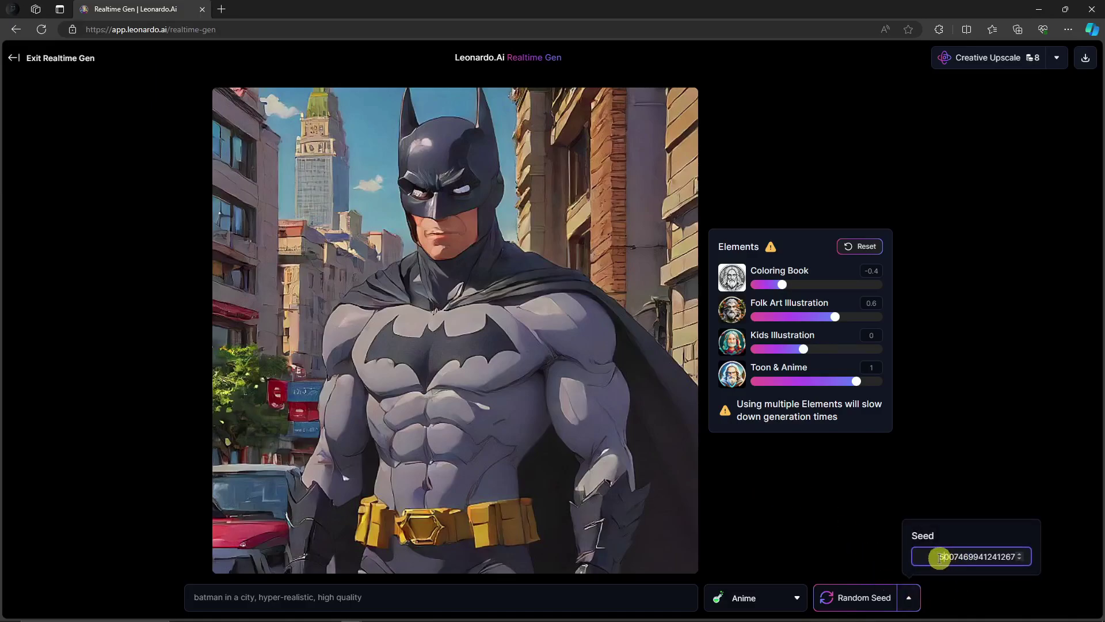
key(BackSpace)
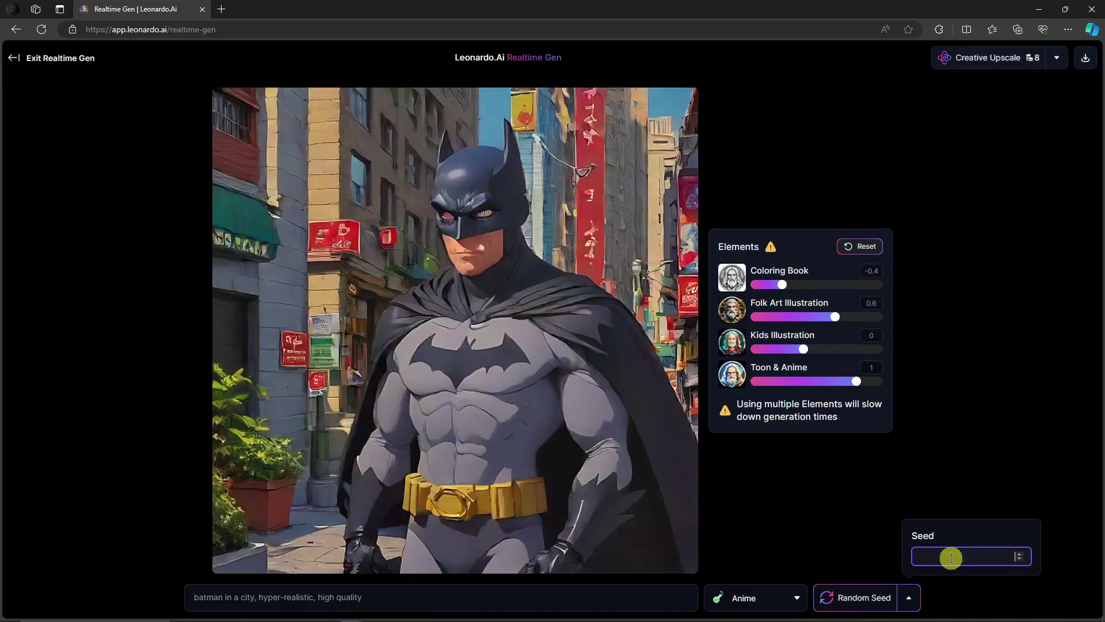
right_click(951, 558)
click(945, 426)
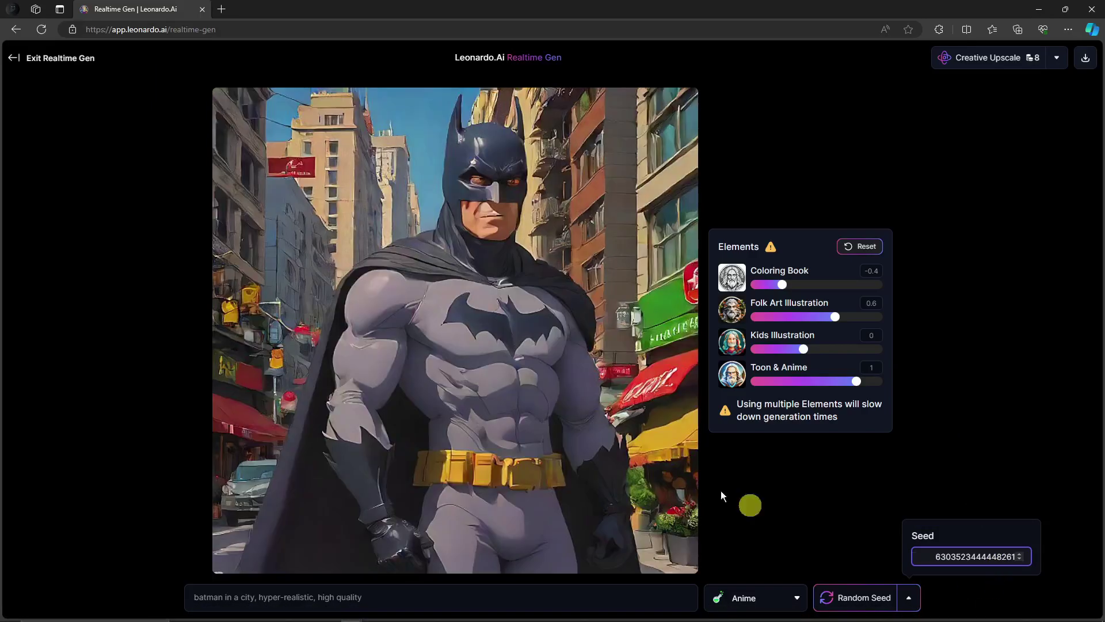
click(833, 505)
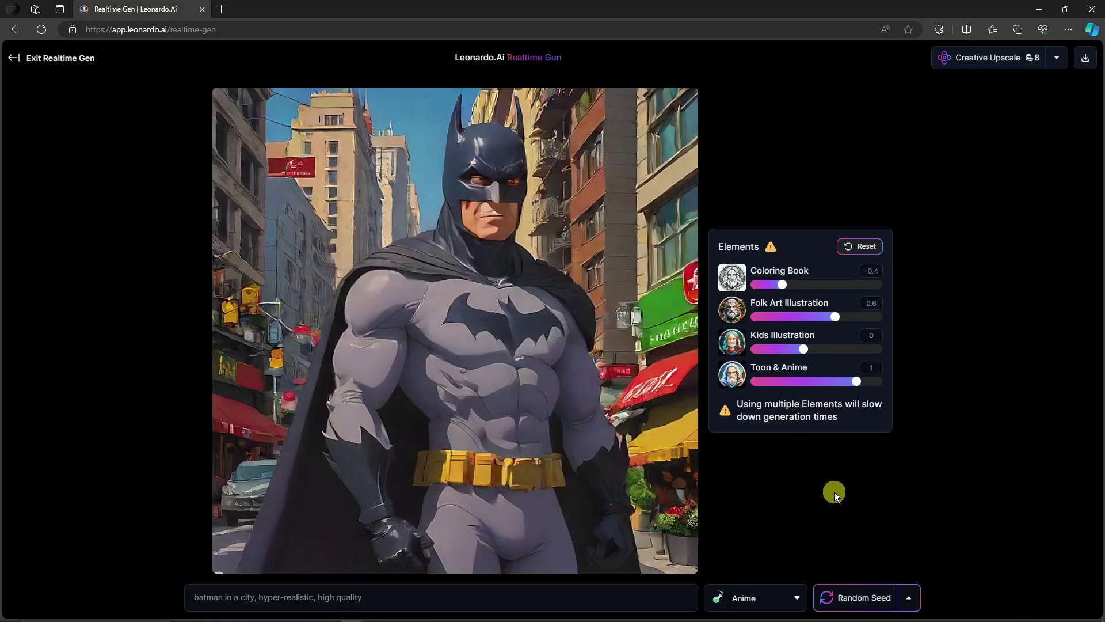
- Upscale the Batman image with Normal Upscale Mode, then with Creative Upscale Mode
click(1054, 65)
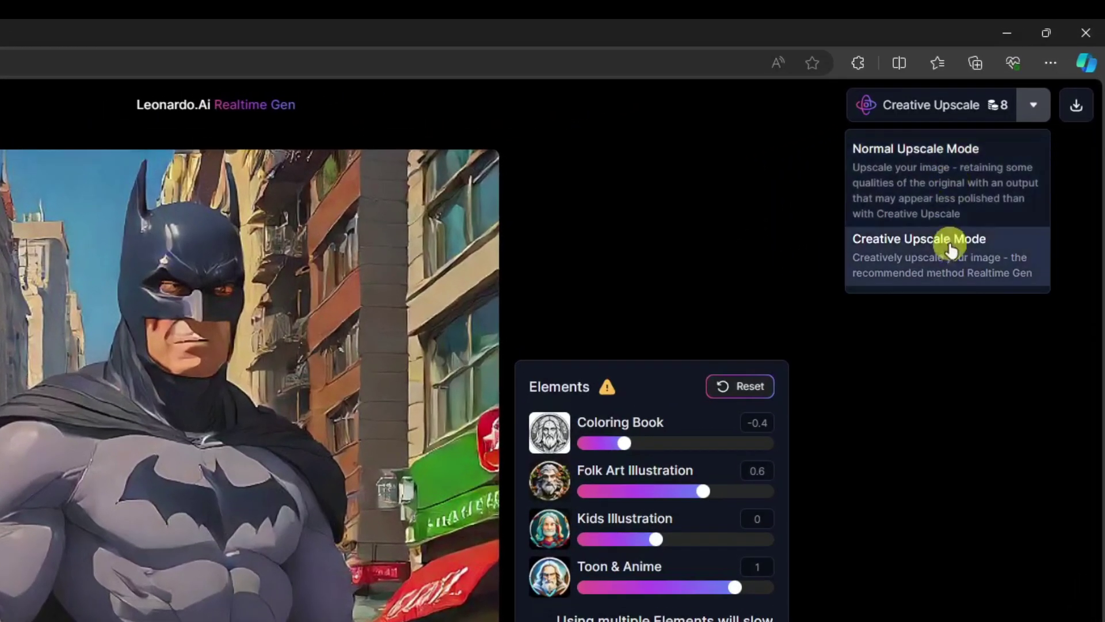
click(998, 105)
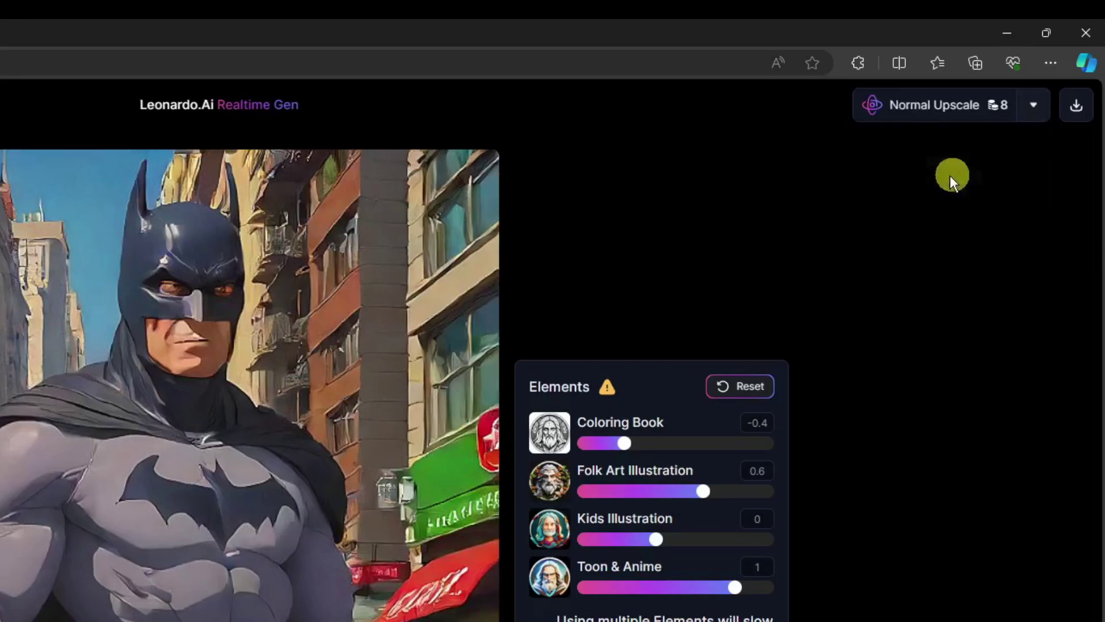
click(940, 110)
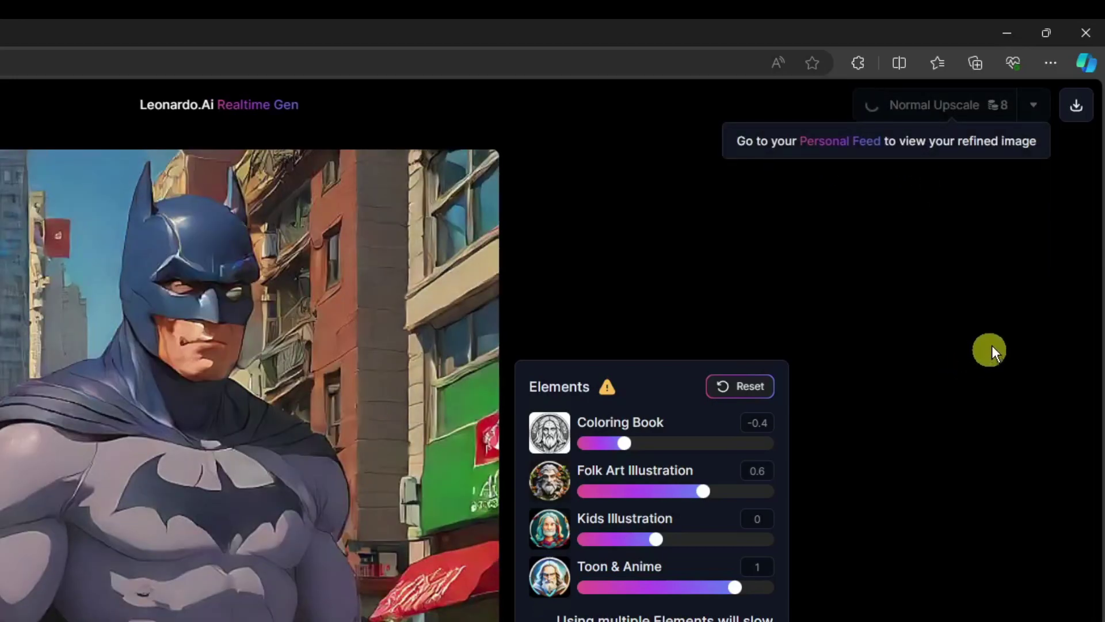
click(1033, 106)
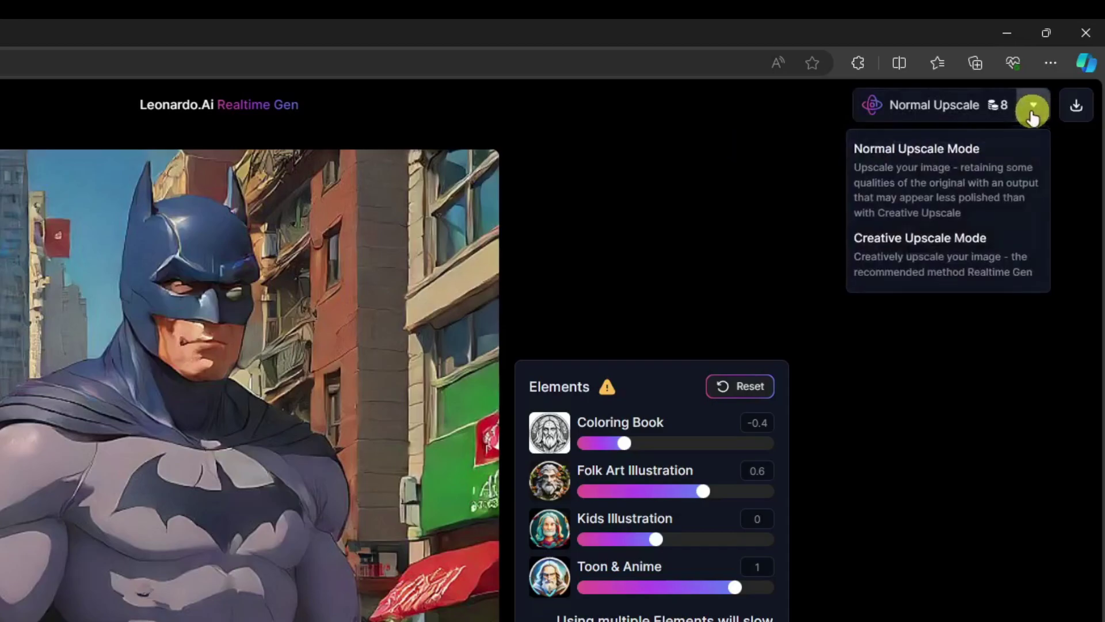
click(936, 244)
click(958, 110)
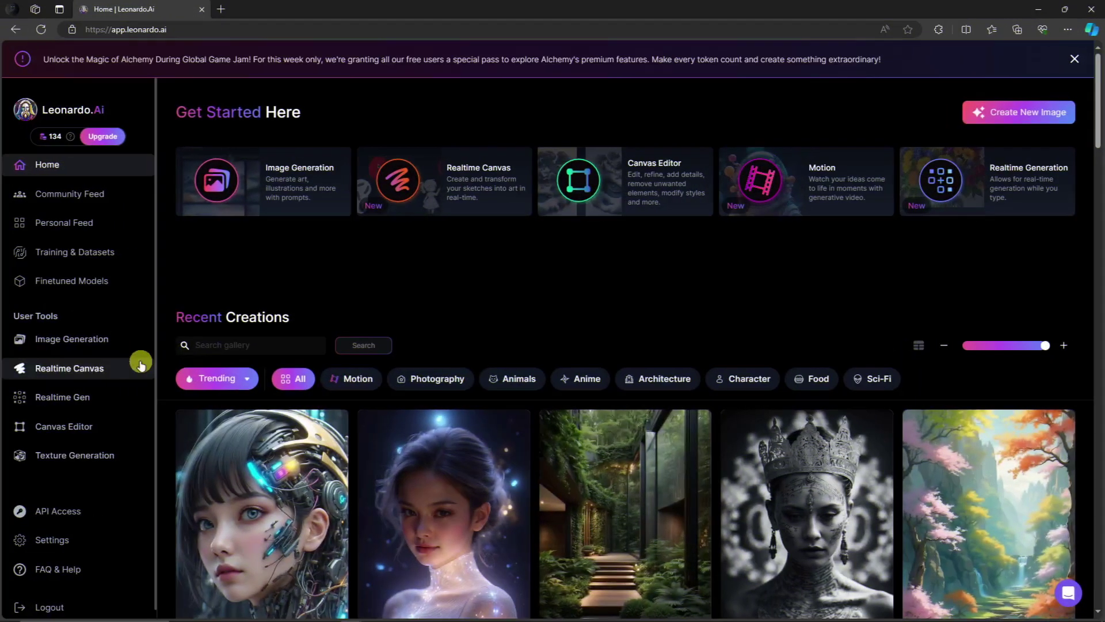
- Open the Batman image's Alchemy Upscaler - Low Smooth version in Personal Feed and launch Image2Motion
scroll(144, 369, down, 1)
scroll(115, 276, up, 1)
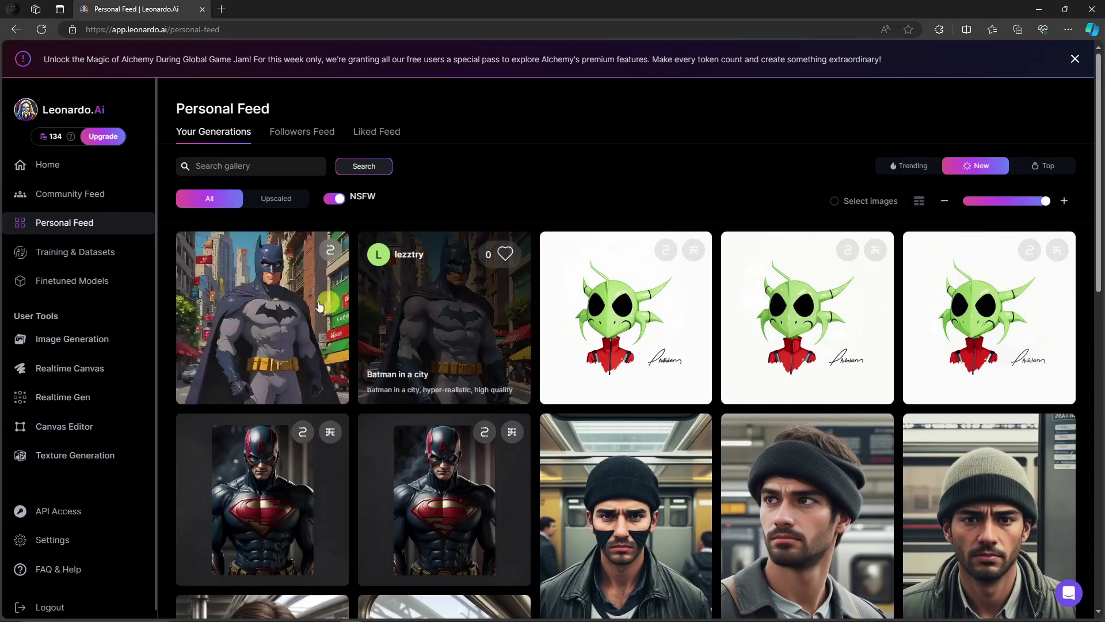
click(260, 305)
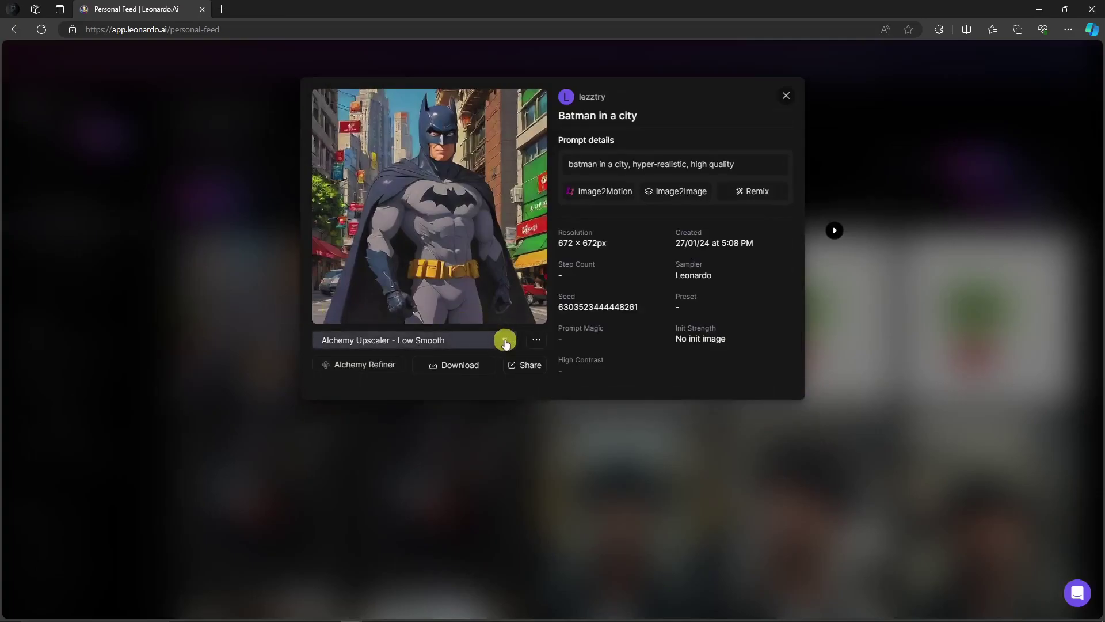
click(501, 341)
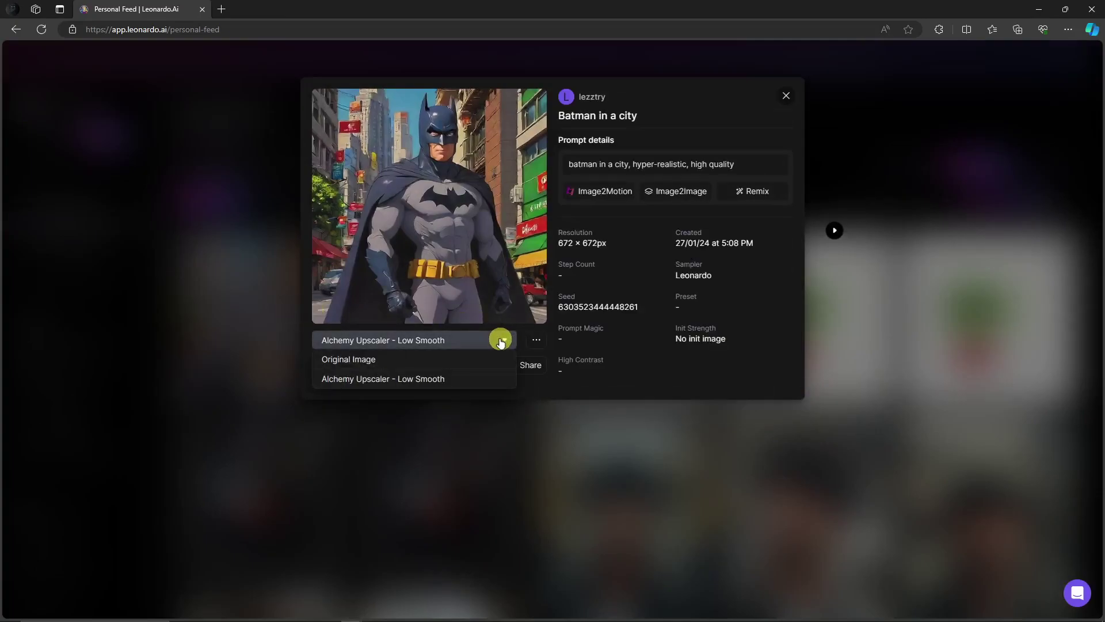
click(501, 341)
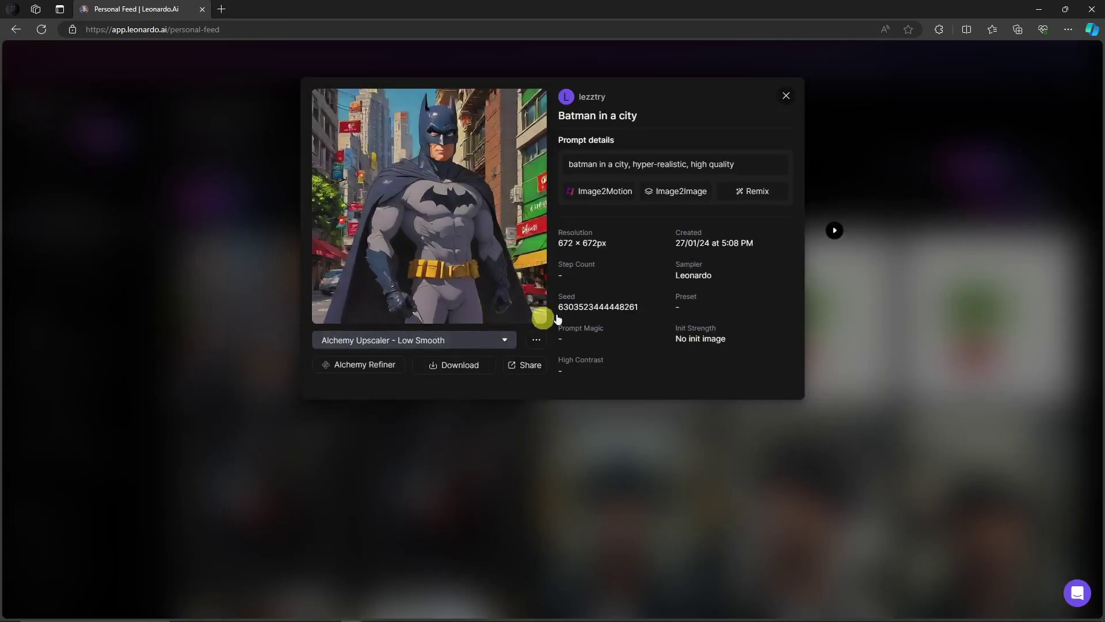
click(835, 232)
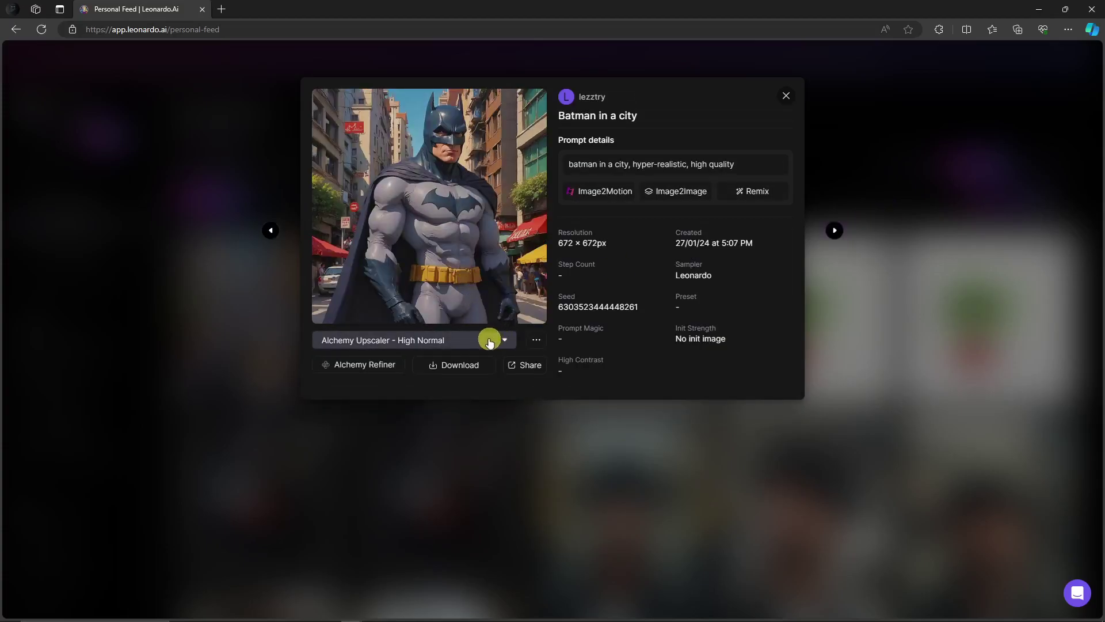
click(270, 231)
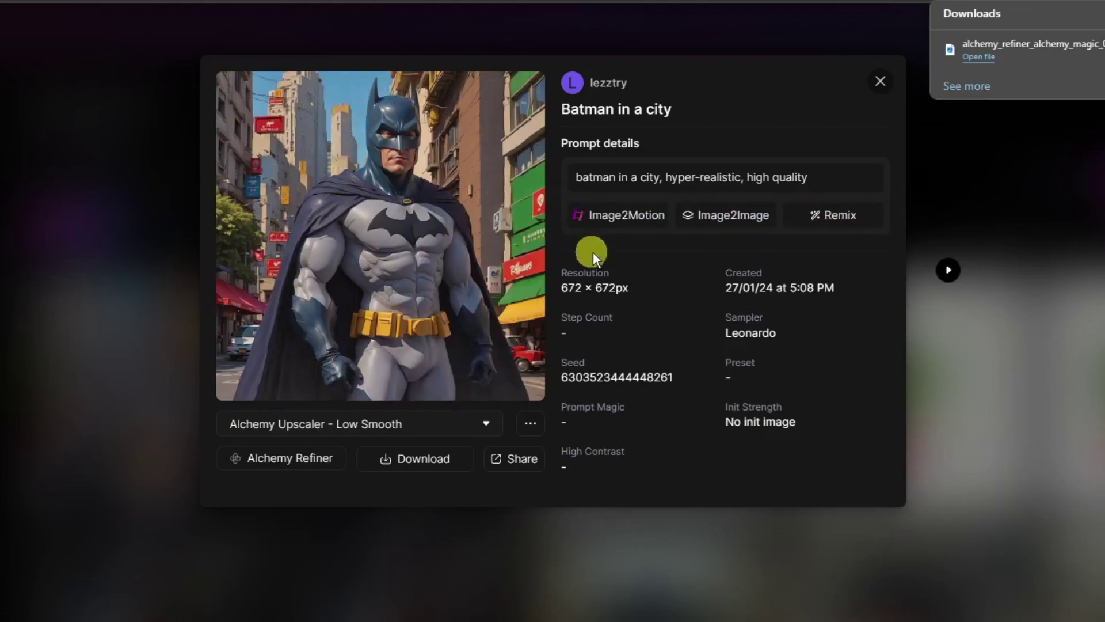
click(618, 218)
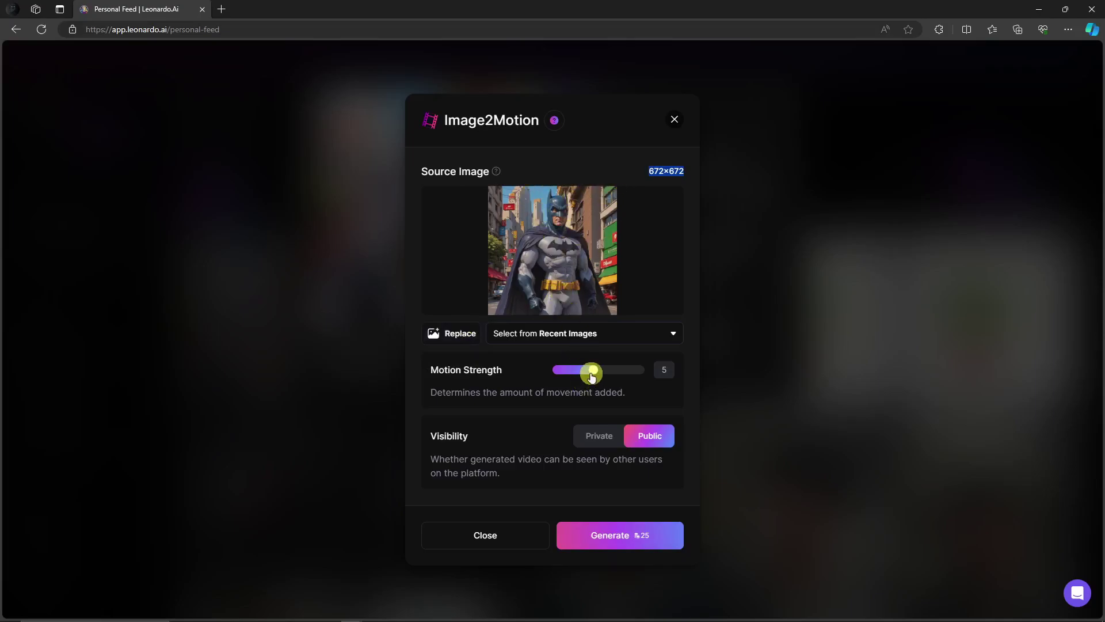
- Raise Motion Strength from 5 to 8 and generate the Batman motion video
drag(592, 375, 626, 375)
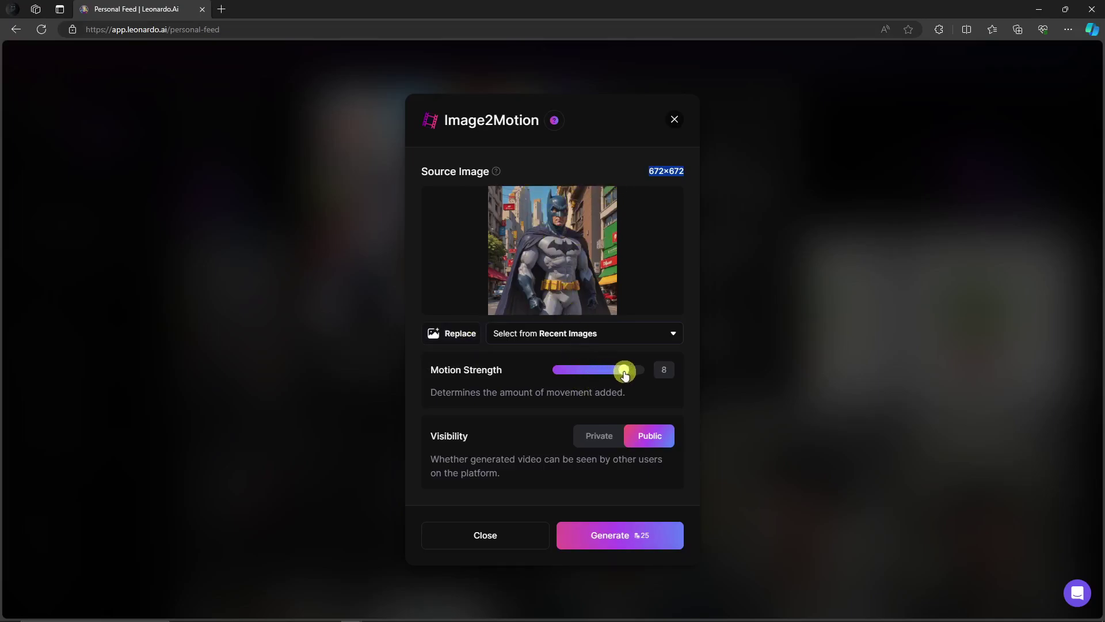
click(629, 541)
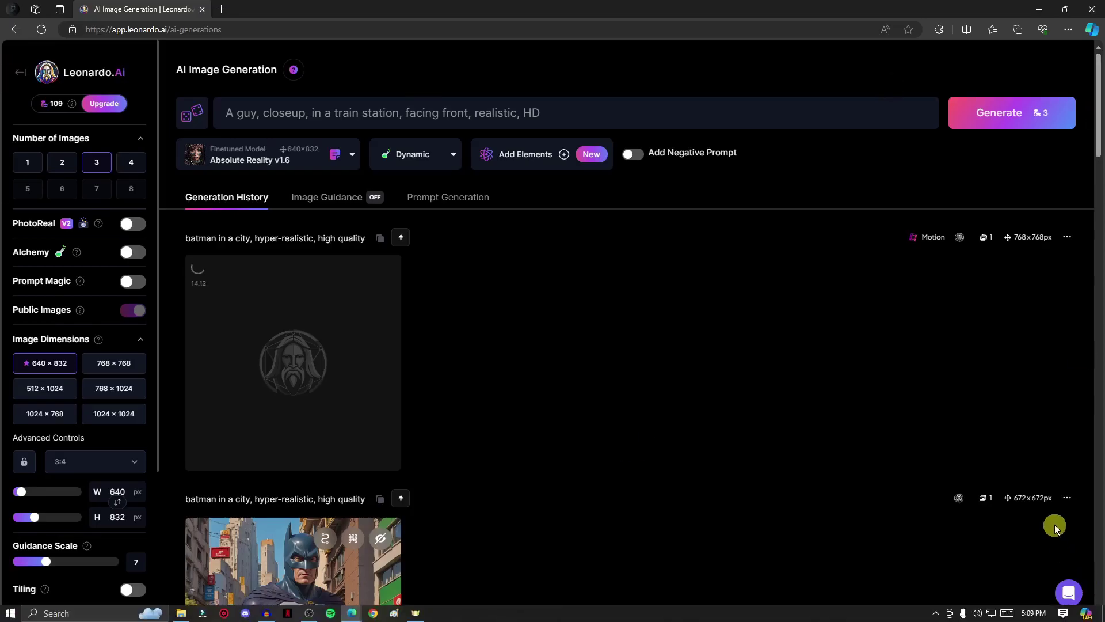
- Scroll the Generation History until the 4-second 768×768px Batman Motion clip finishes loading
scroll(631, 476, down, 3)
scroll(617, 474, up, 3)
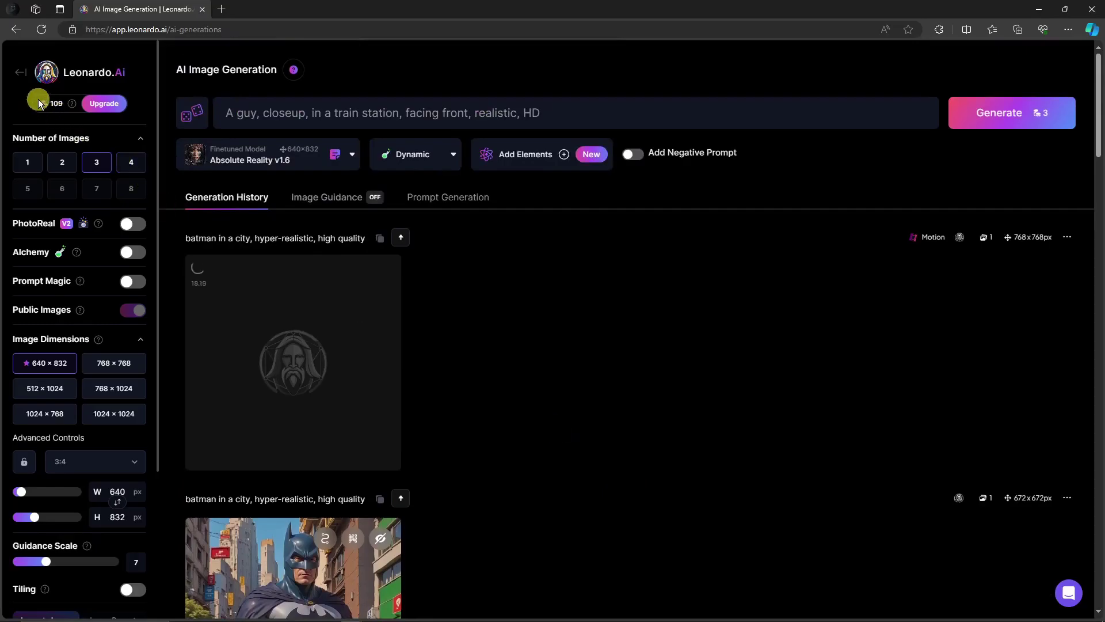
mouse_move(70, 107)
scroll(260, 382, down, 2)
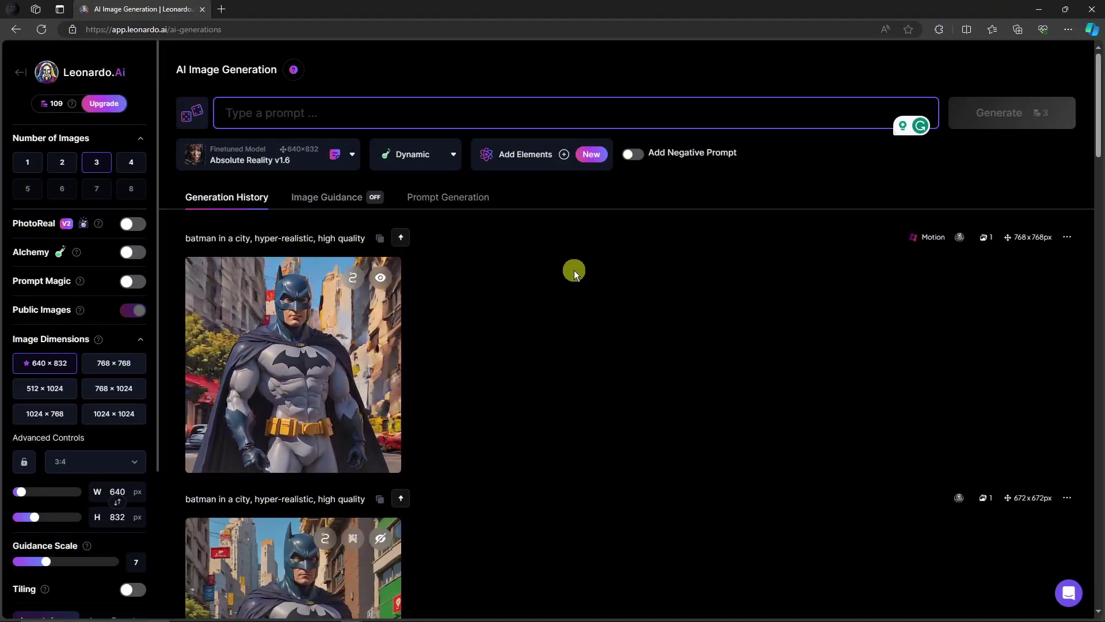
scroll(576, 288, down, 5)
scroll(612, 346, up, 5)
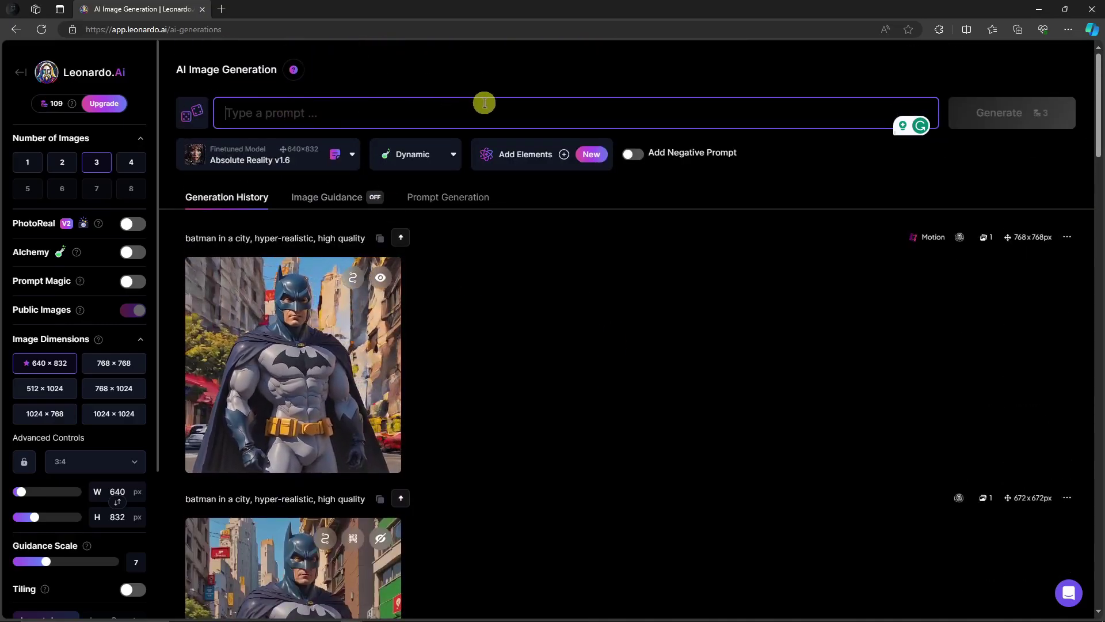
scroll(582, 393, down, 3)
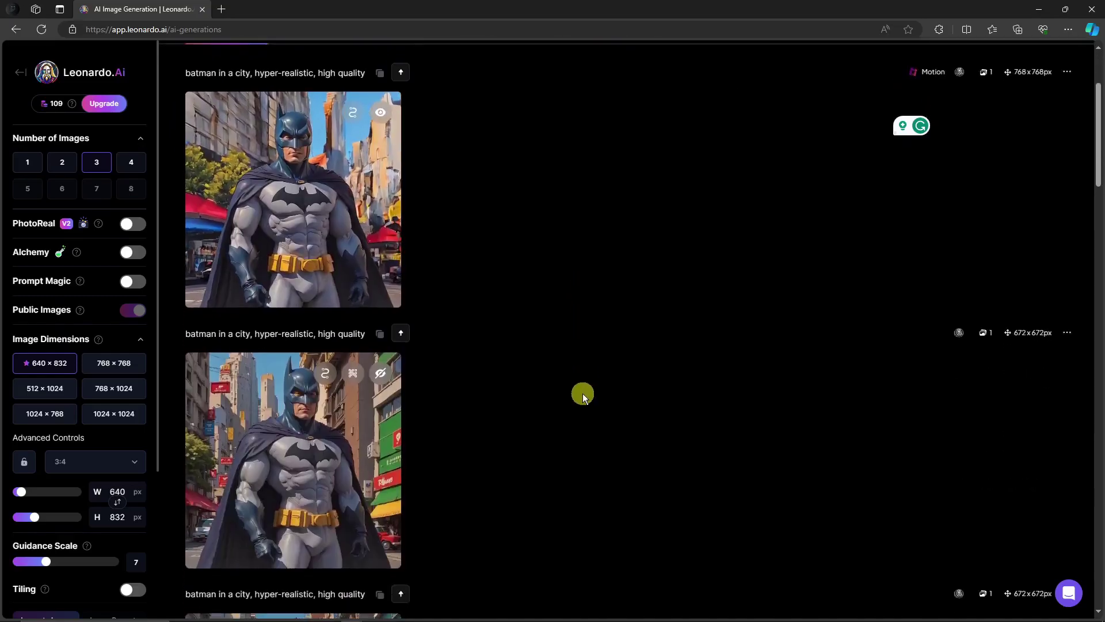
scroll(580, 400, up, 3)
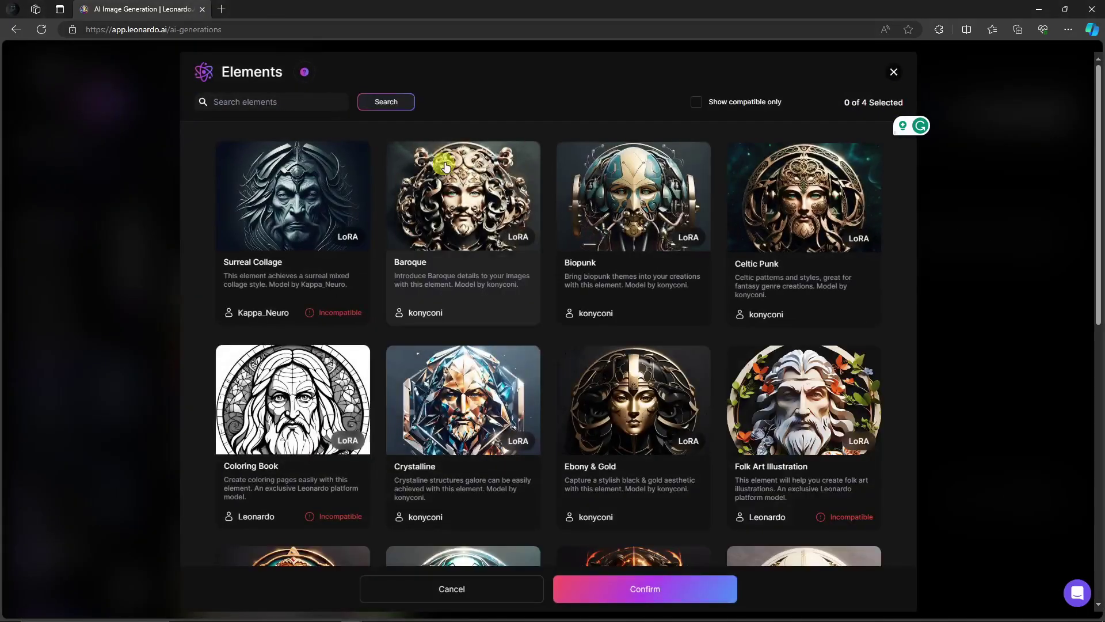
scroll(524, 366, down, 2)
scroll(524, 367, down, 6)
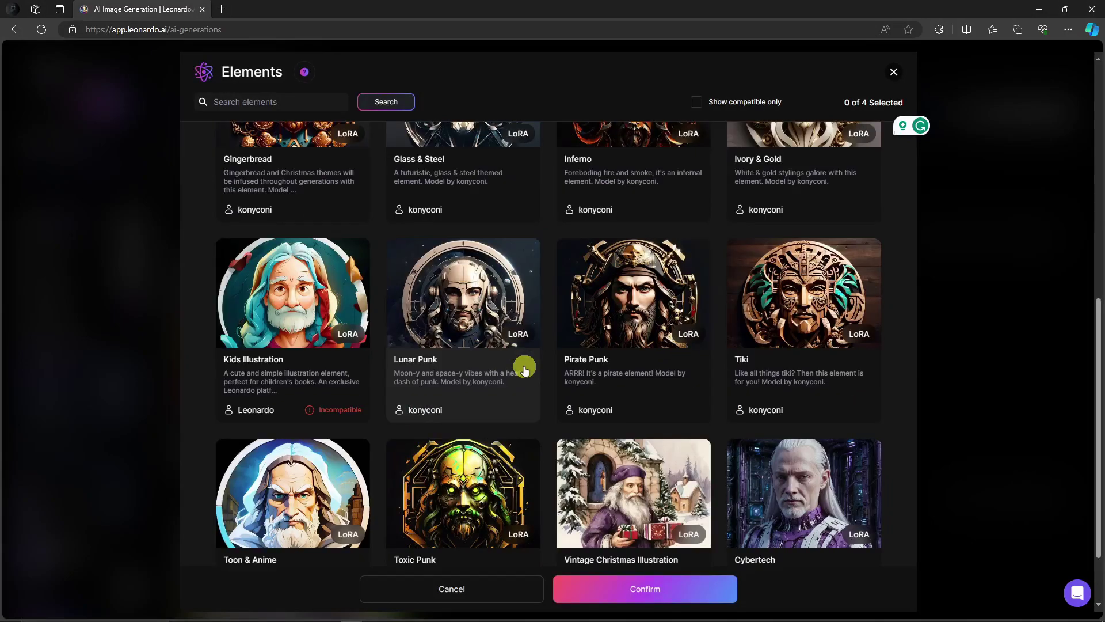
scroll(288, 322, down, 2)
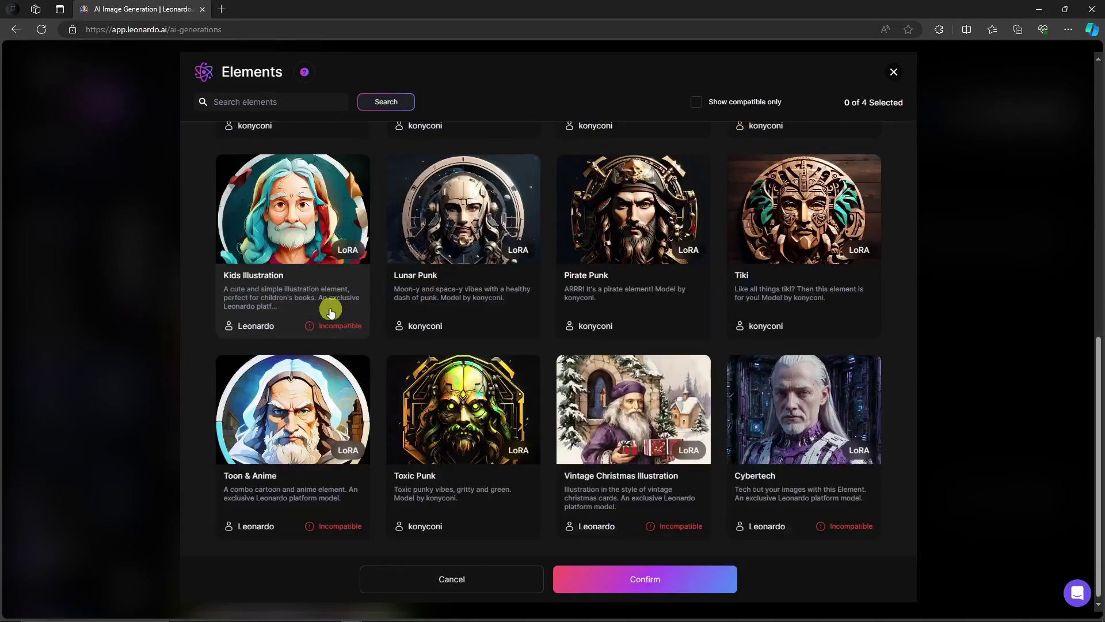
scroll(350, 301, up, 8)
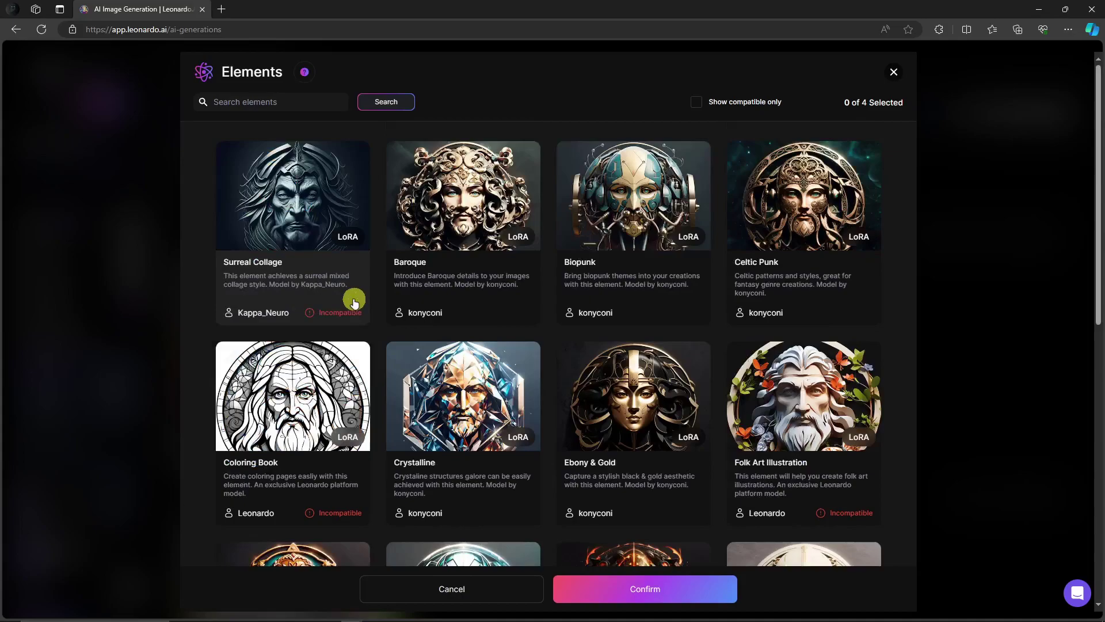
click(892, 73)
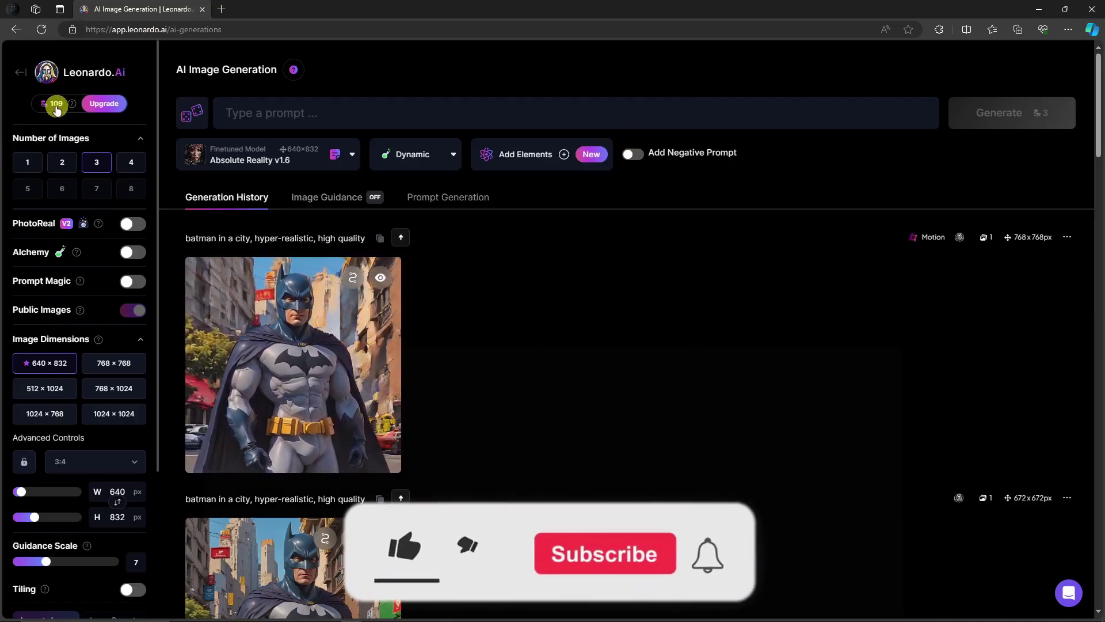
scroll(711, 425, down, 3)
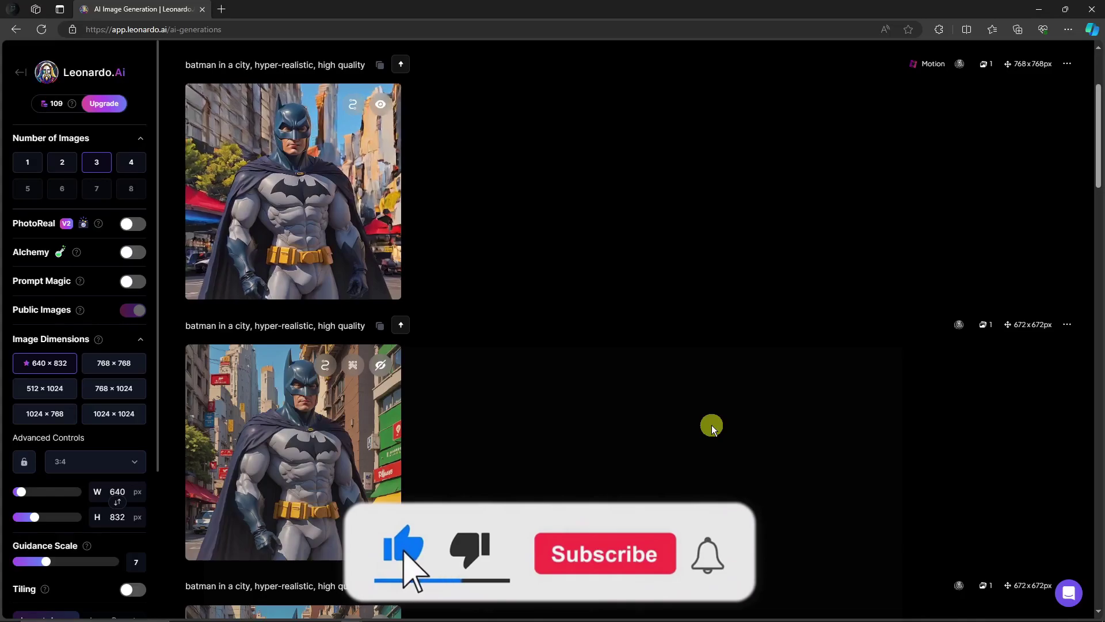